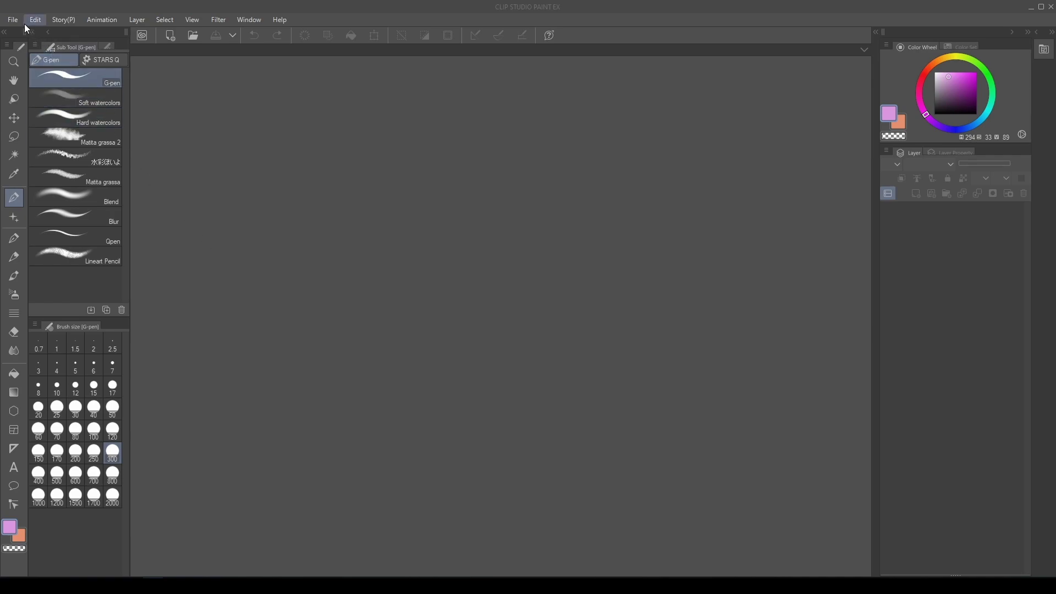
Open the Summer girl drawing from the Drawing folder.
left_click(14, 22)
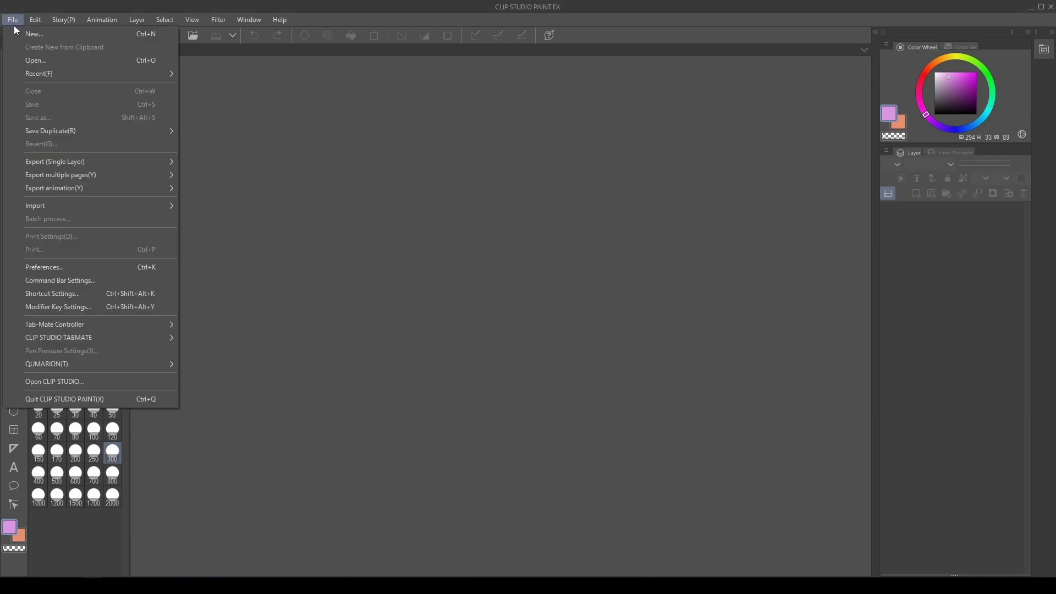
left_click(94, 61)
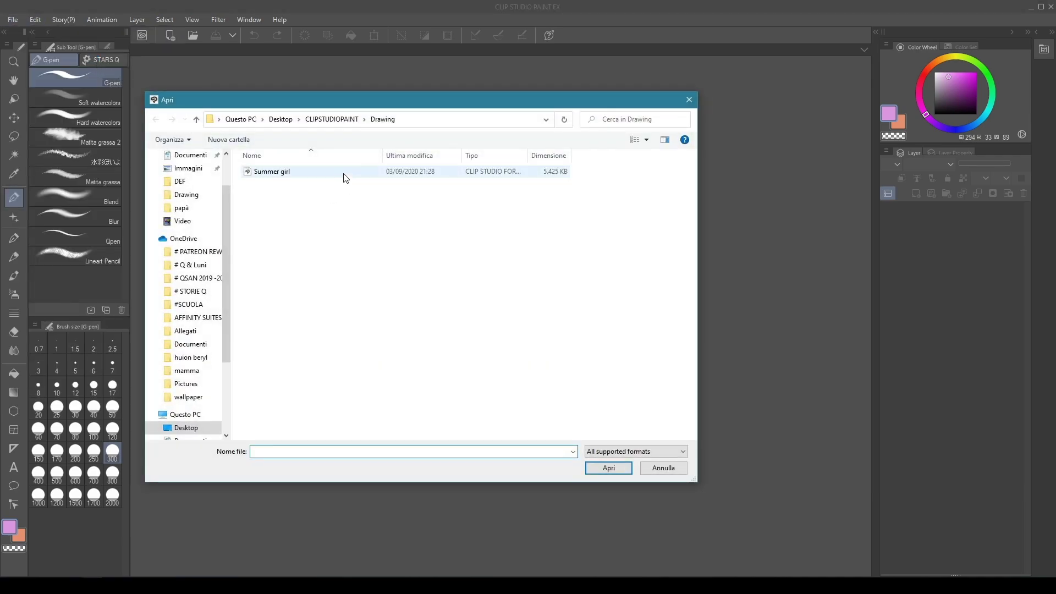
left_click(345, 175)
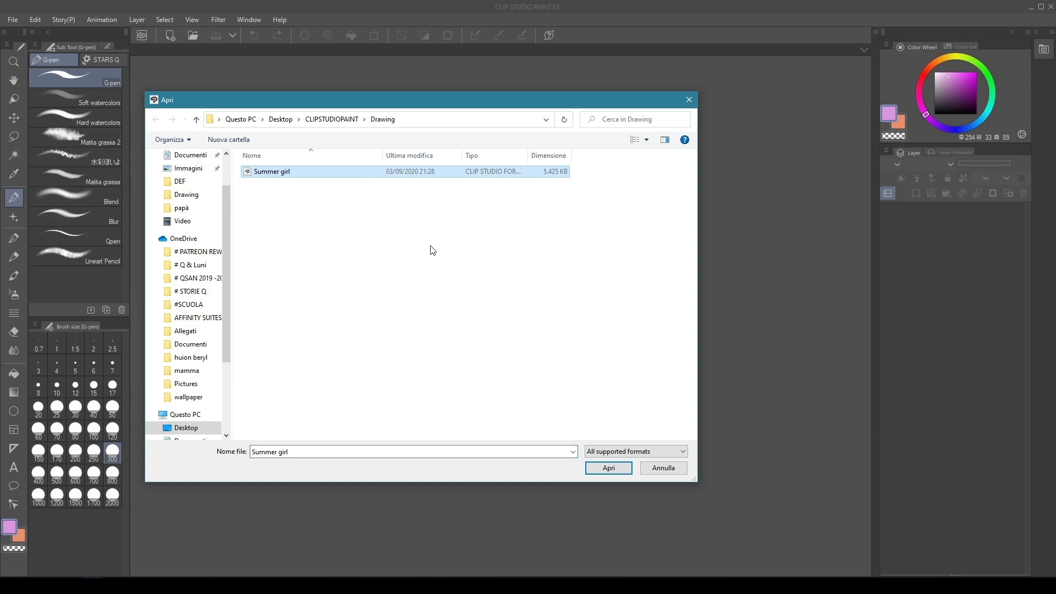
left_click(619, 471)
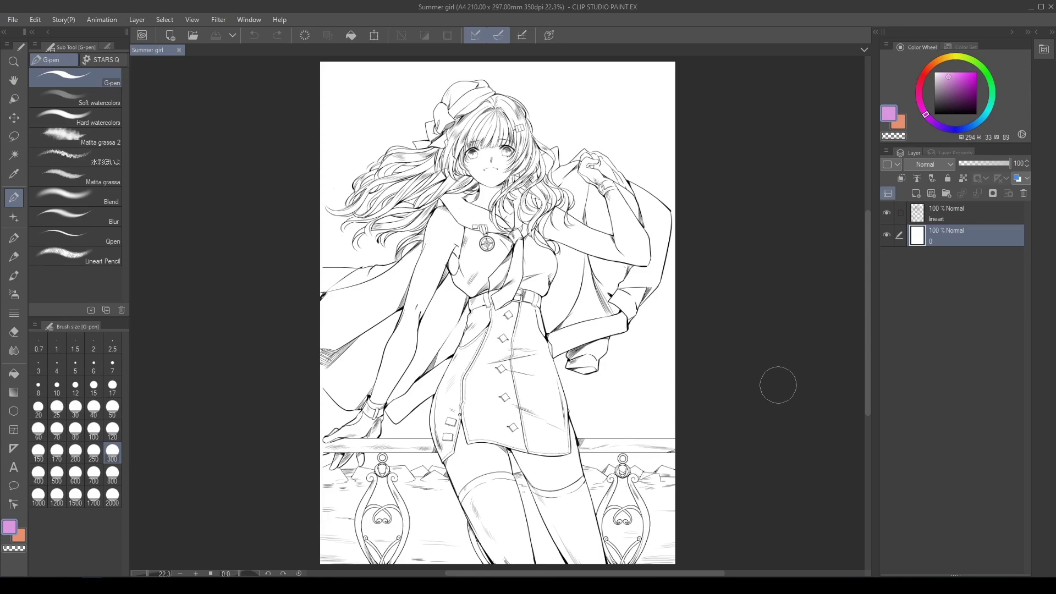
Add a raster layer below the lineart and roughly paint colour hints: orange hair and stockings, blue clothing parts, peach skin and mauve railing.
left_click(917, 195)
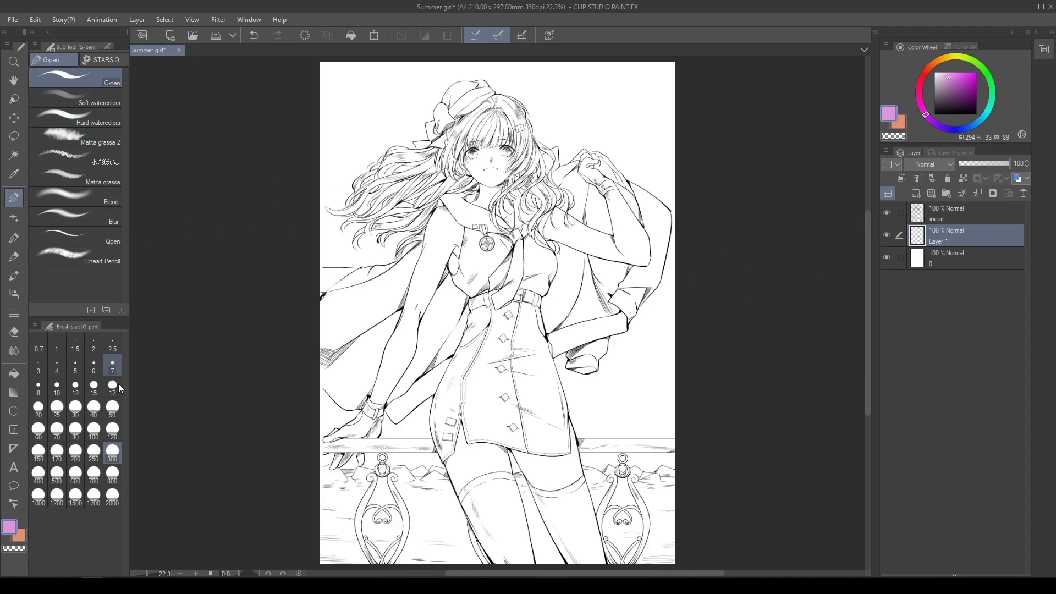
left_click(940, 60)
left_click(947, 72)
mouse_move(459, 135)
left_mouse_down()
mouse_move(500, 110)
mouse_move(473, 140)
left_mouse_up()
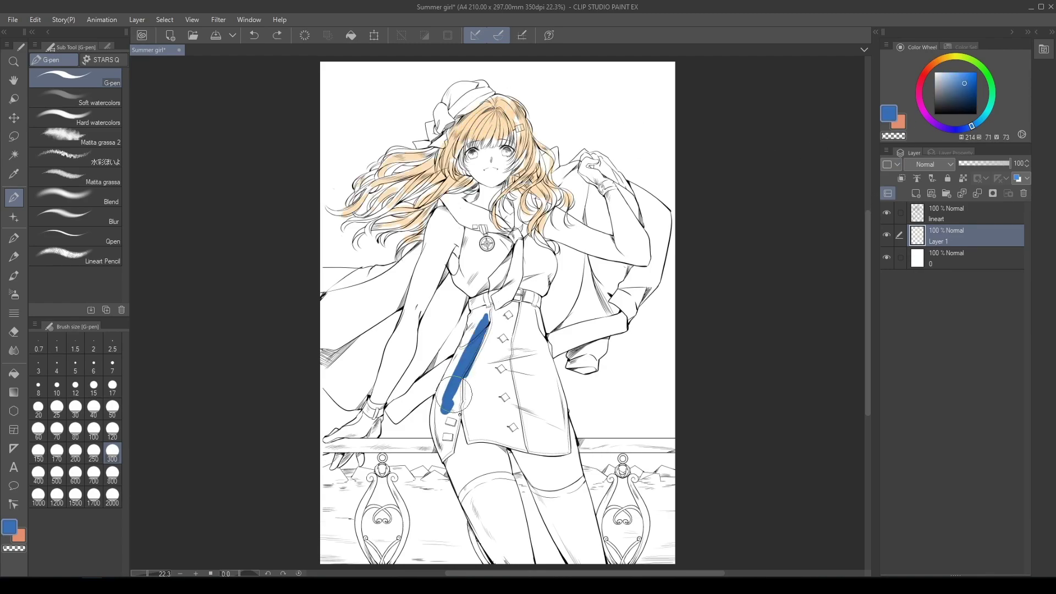
left_click_drag(477, 344, 486, 428)
left_click_drag(523, 308, 541, 437)
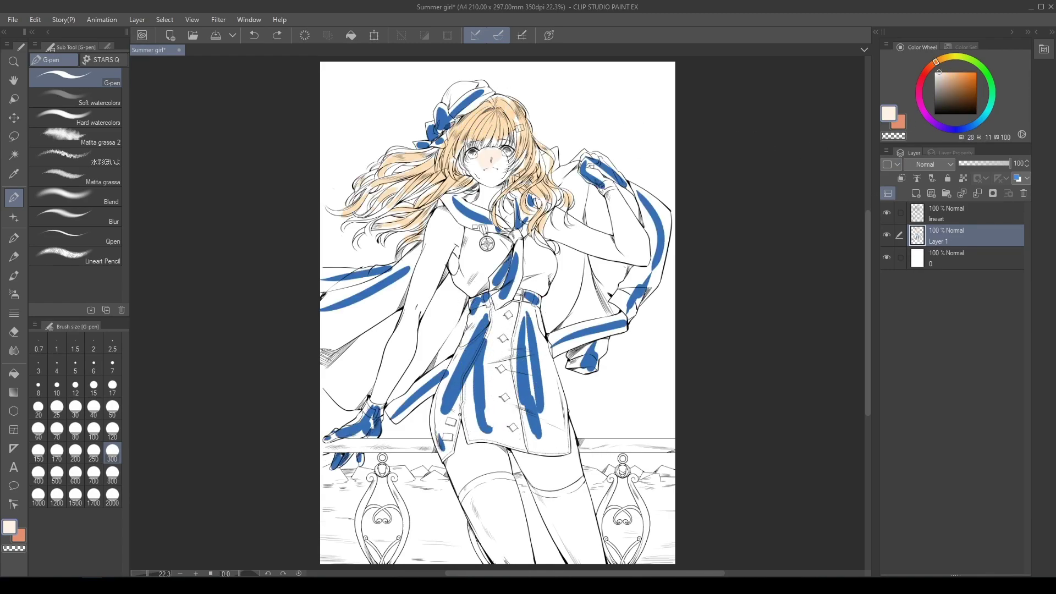
mouse_move(487, 156)
left_mouse_down()
mouse_move(483, 187)
mouse_move(509, 211)
left_mouse_up()
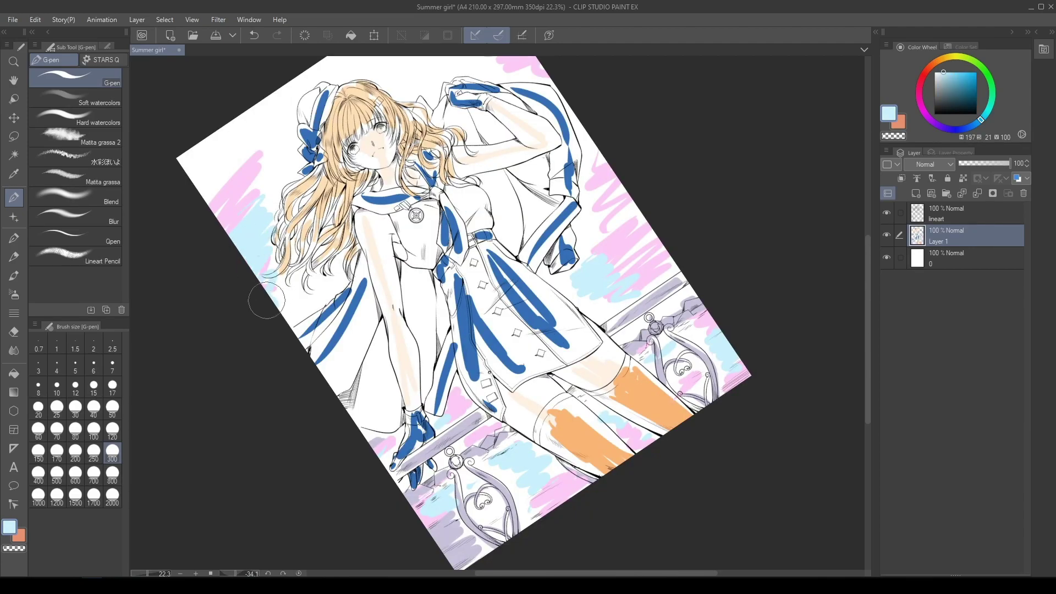
Roughly paint light blue, pink and pale cream colour hints across the sky behind the girl.
left_click_drag(867, 275, 867, 248)
mouse_move(472, 86)
left_mouse_down()
mouse_move(514, 123)
mouse_move(496, 138)
left_mouse_up()
left_click_drag(214, 221, 205, 226)
left_click_drag(300, 377, 294, 385)
left_click(946, 57)
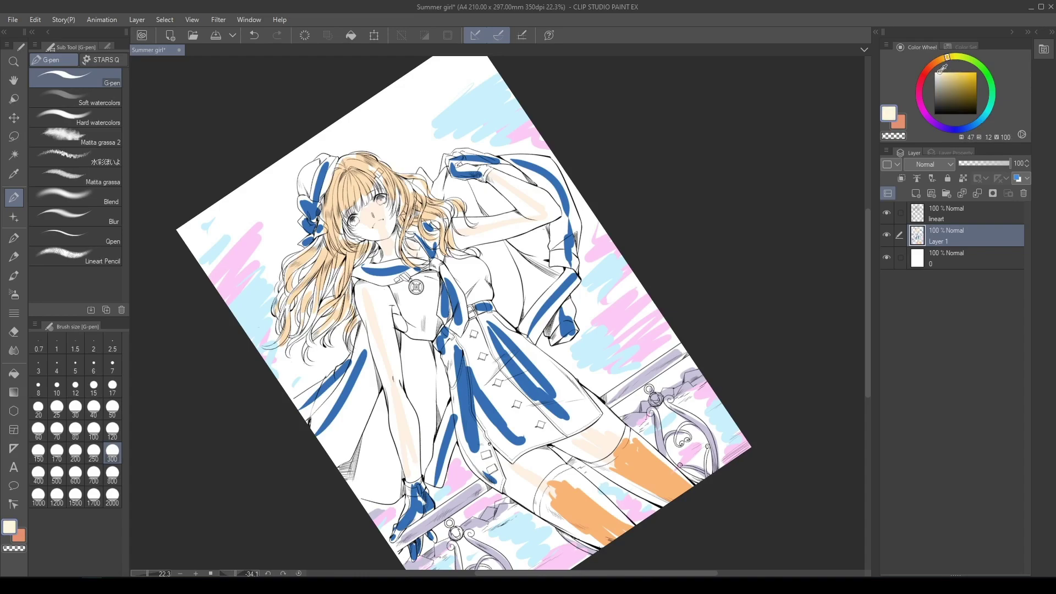
left_click(938, 72)
left_click_drag(248, 190, 255, 221)
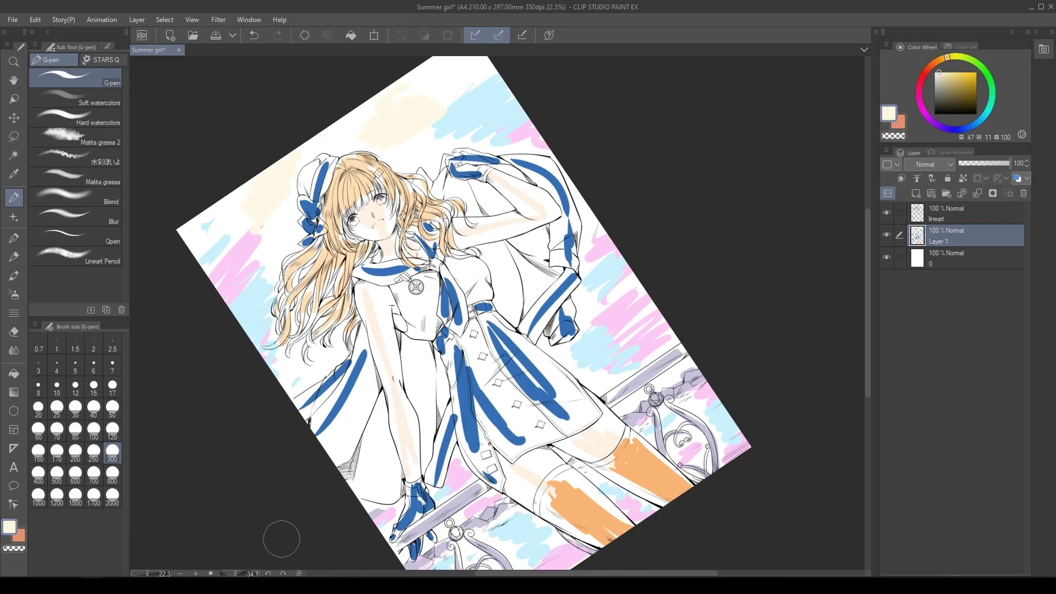
left_click(299, 573)
left_click_drag(869, 335, 868, 344)
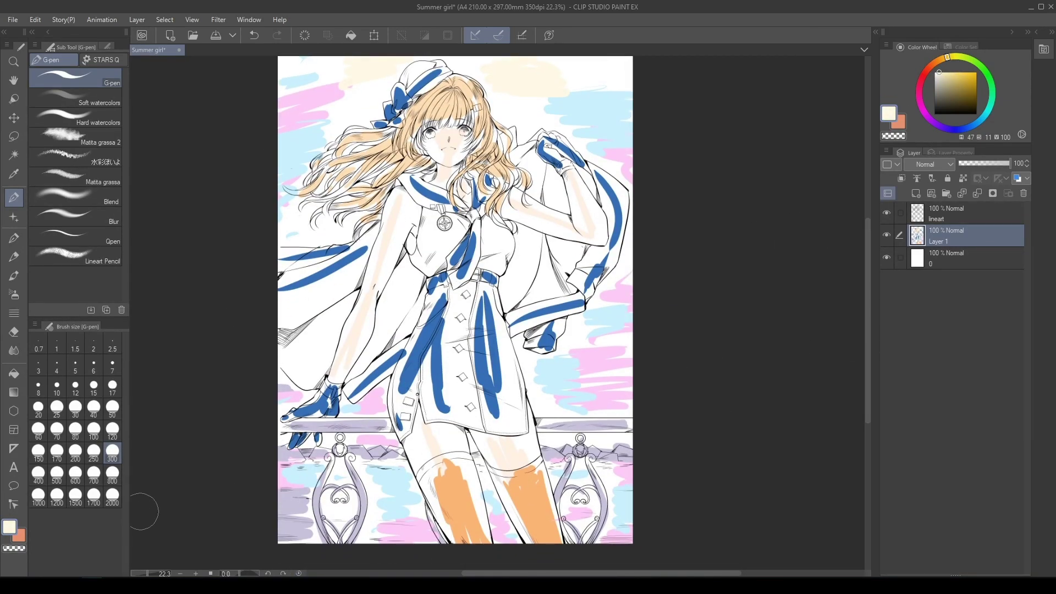
left_click_drag(148, 573, 145, 573)
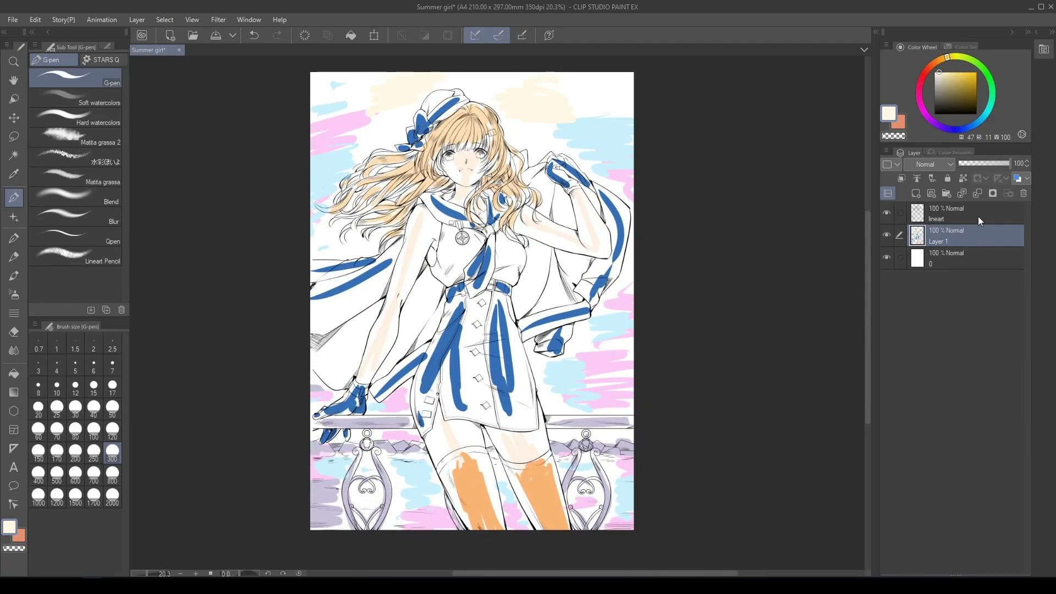
Set the lineart layer as the reference layer, then colorize the drawing using Layer 1 as the hint image.
left_click(980, 214)
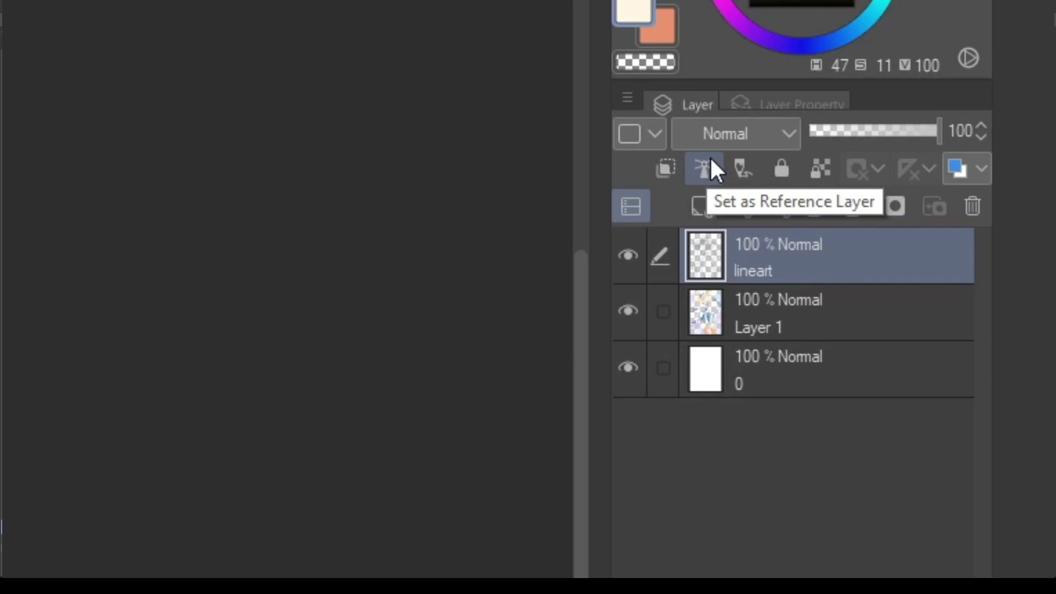
left_click(709, 161)
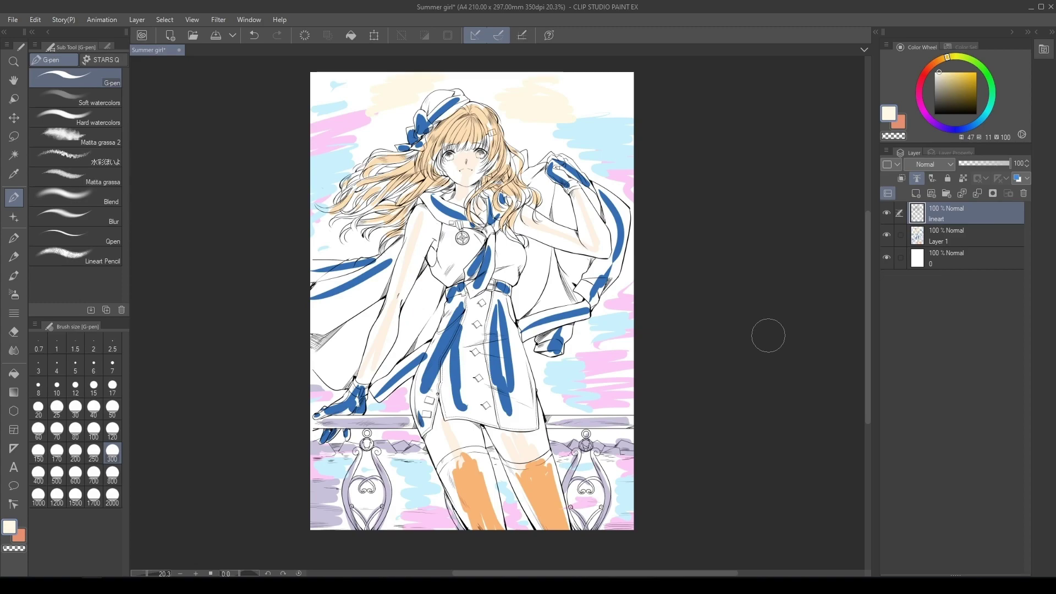
left_click(969, 232)
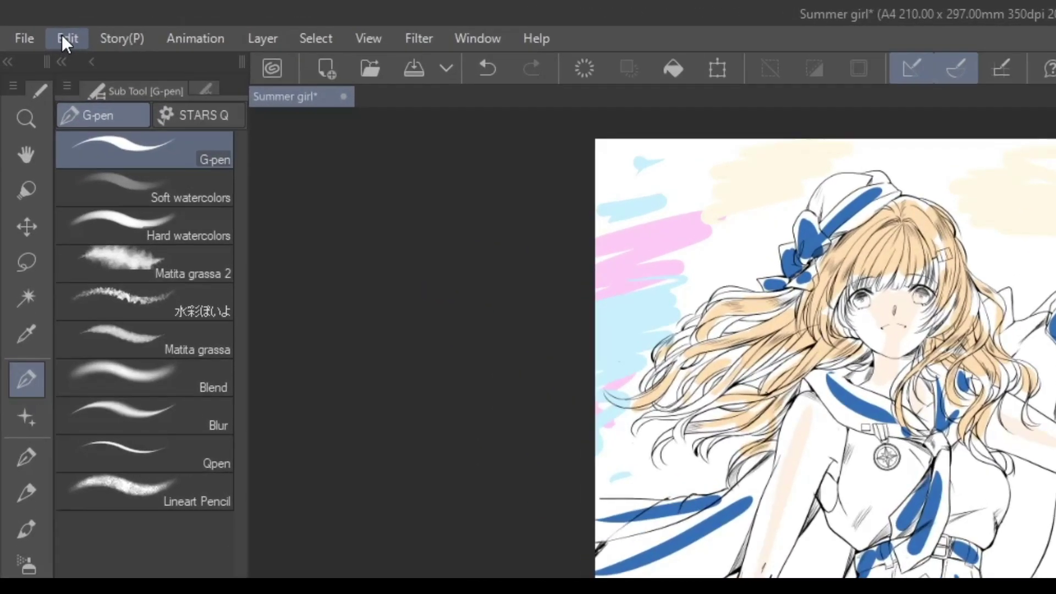
left_click(33, 20)
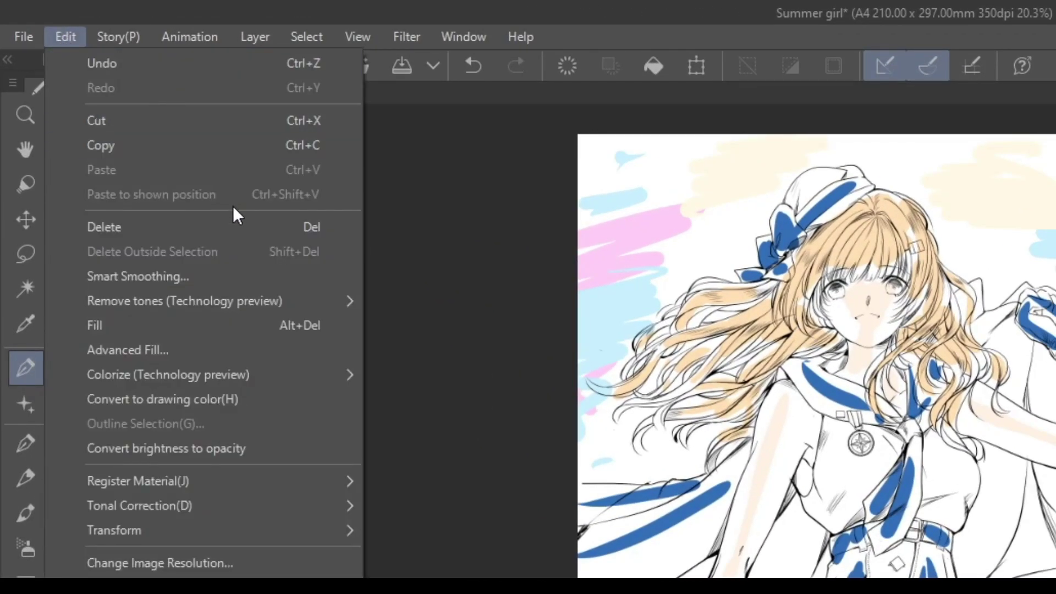
mouse_move(283, 371)
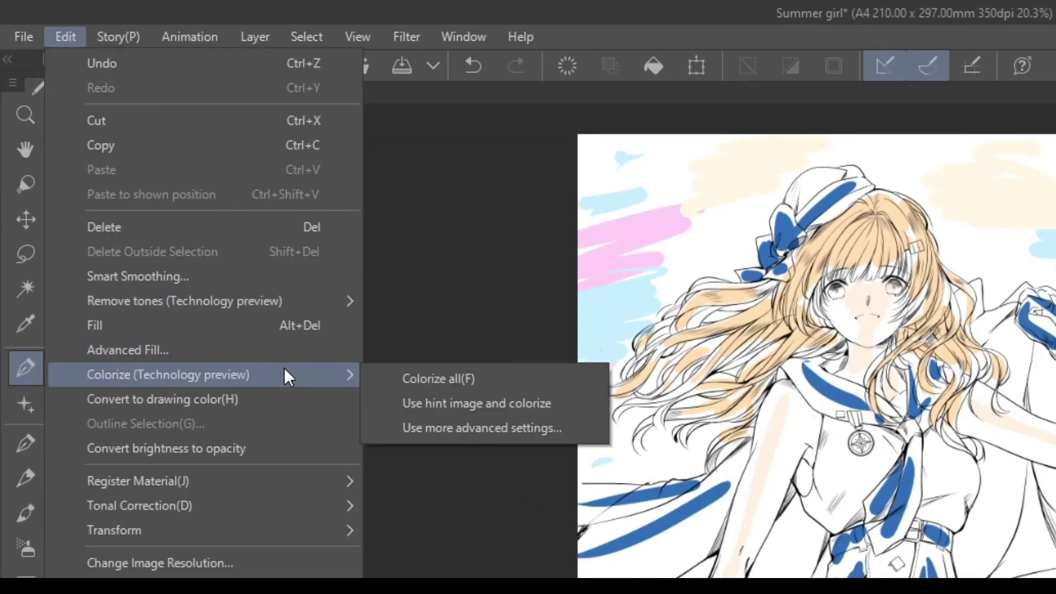
left_click(589, 404)
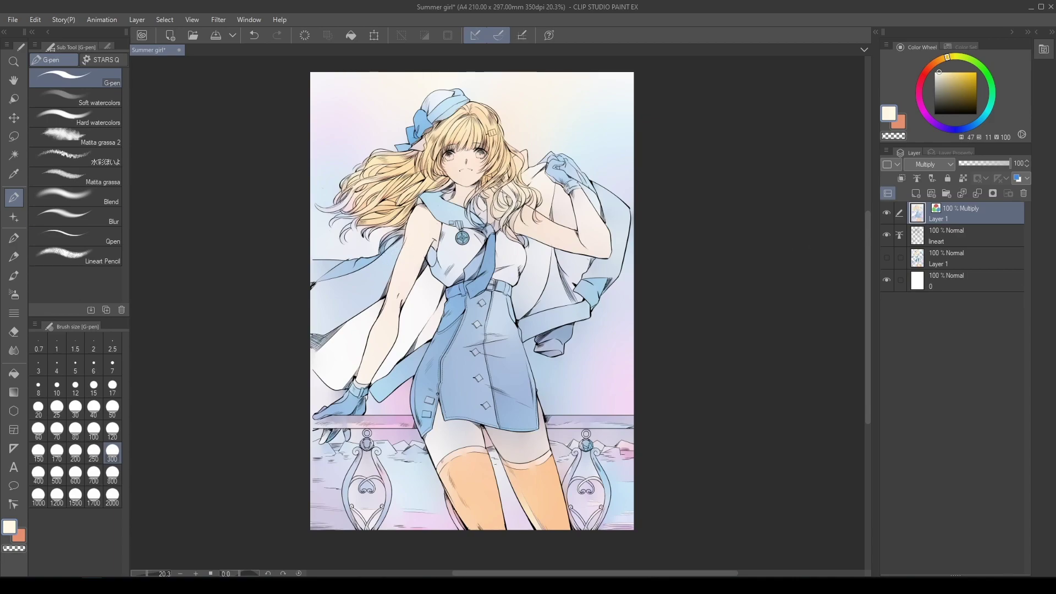
Move the colorized Multiply layer below the lineart layer and hide it.
left_click_drag(962, 219, 964, 252)
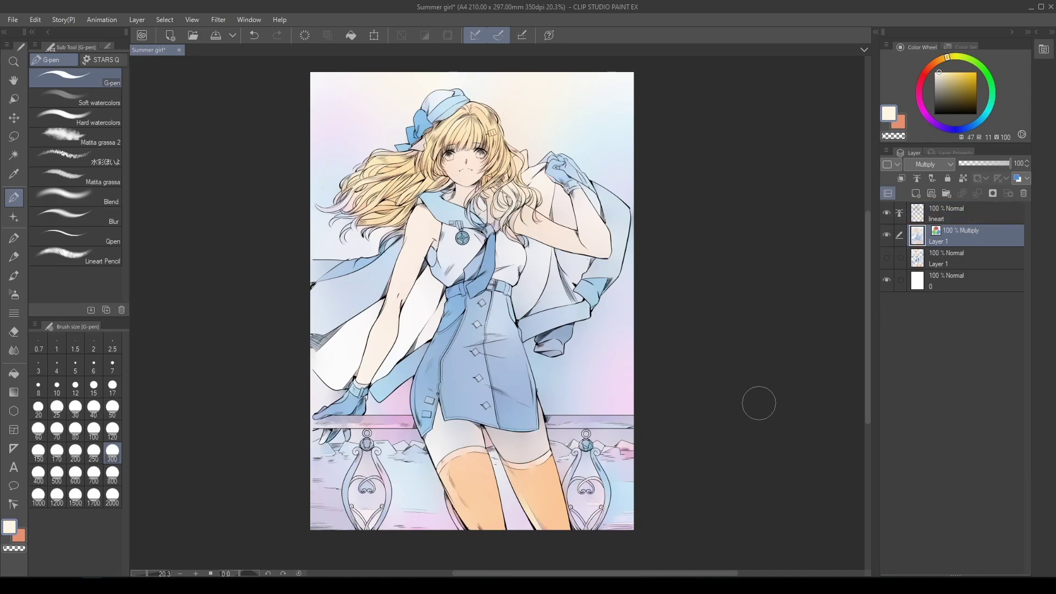
left_click(886, 236)
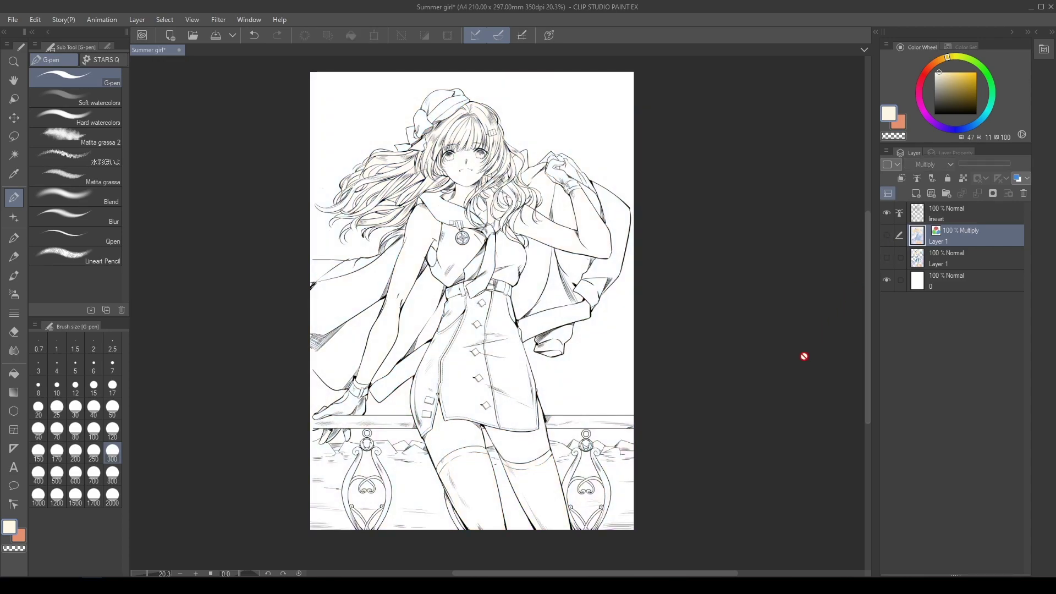
Add a raster layer above the hint layer and choose the Running color edge watercolor brush.
left_click(943, 250)
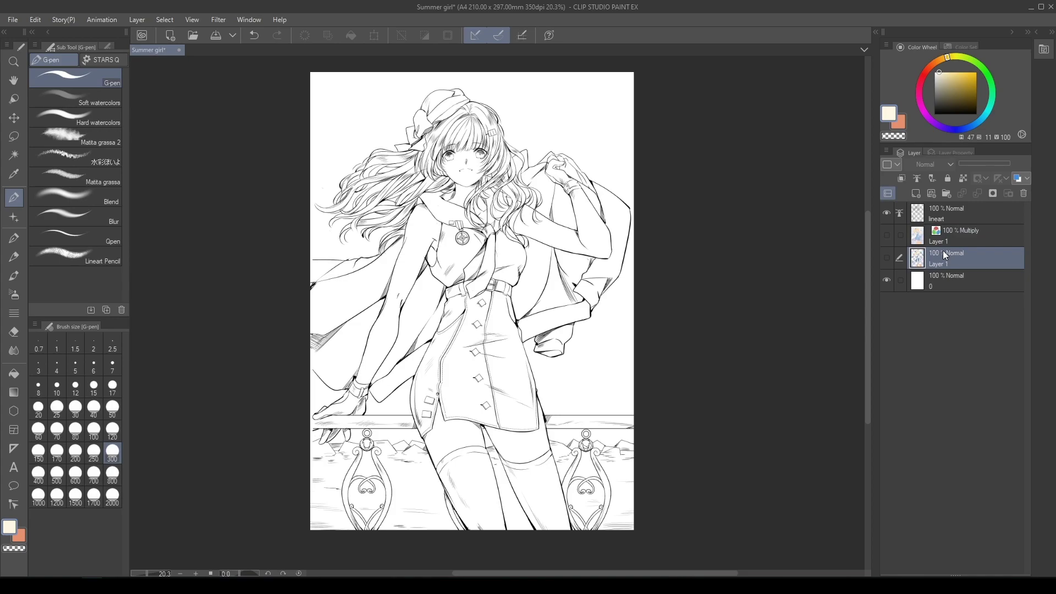
left_click(915, 193)
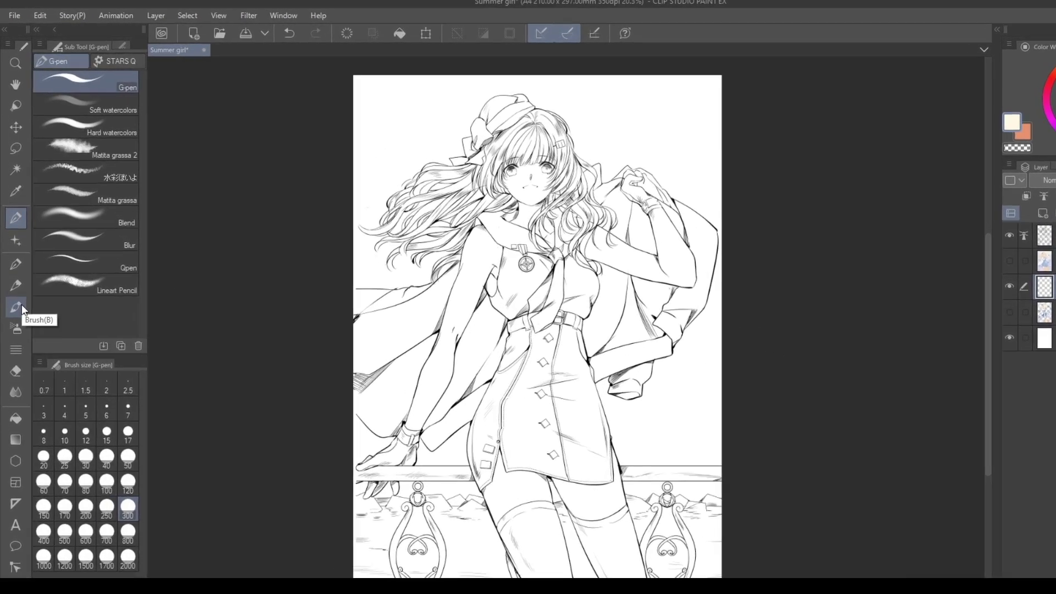
left_click(14, 276)
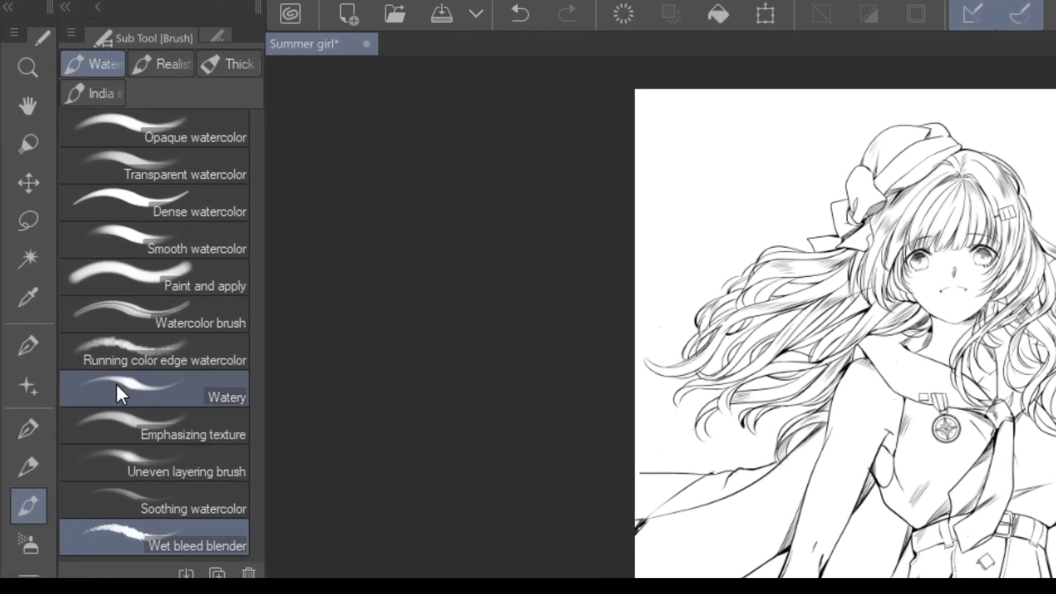
left_click(240, 342)
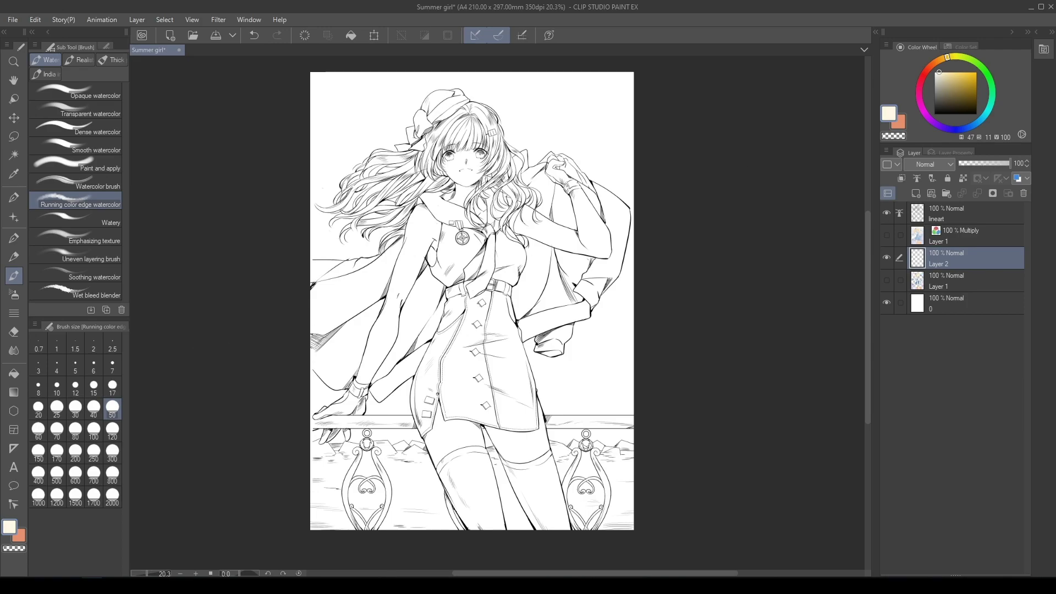
Choose a muted grey-blue (hue 195, saturation 17, value 77) and start shading the girl's neck.
left_click(981, 118)
left_click(945, 78)
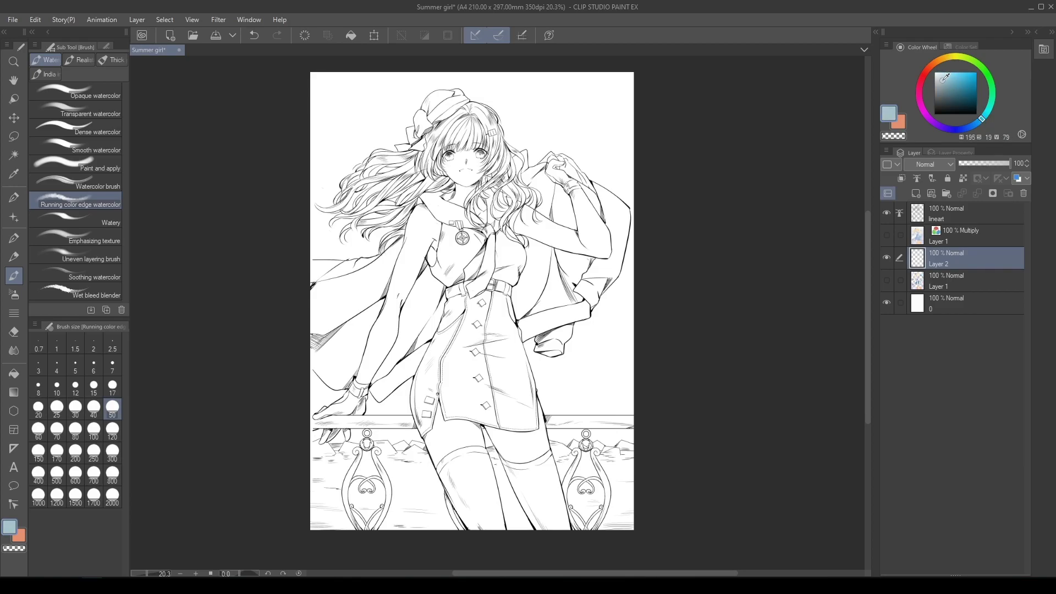
left_click(942, 82)
left_click(195, 573)
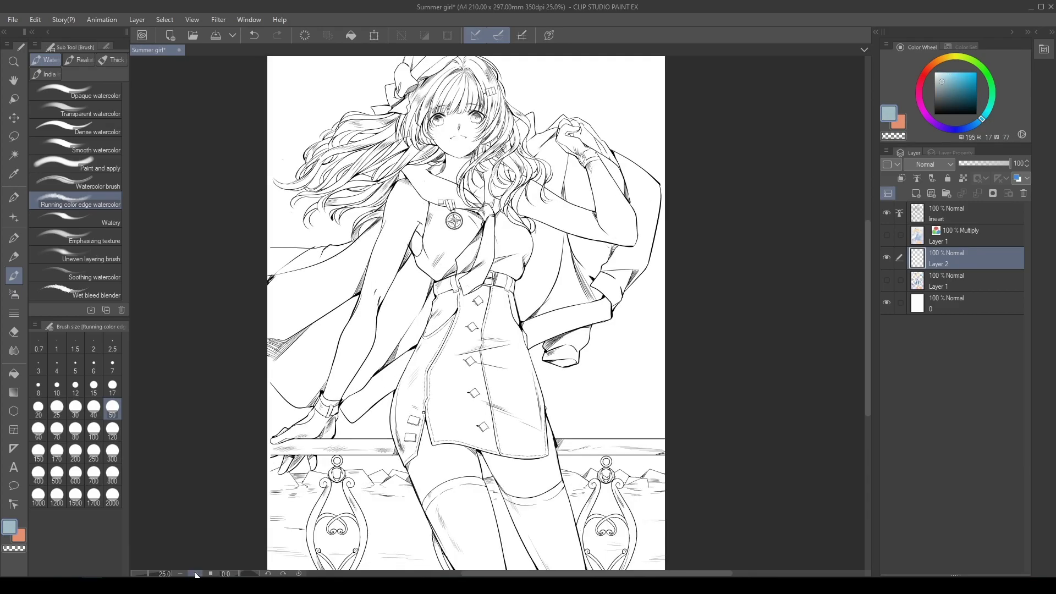
left_click(195, 574)
left_click_drag(239, 574, 292, 574)
left_click(299, 574)
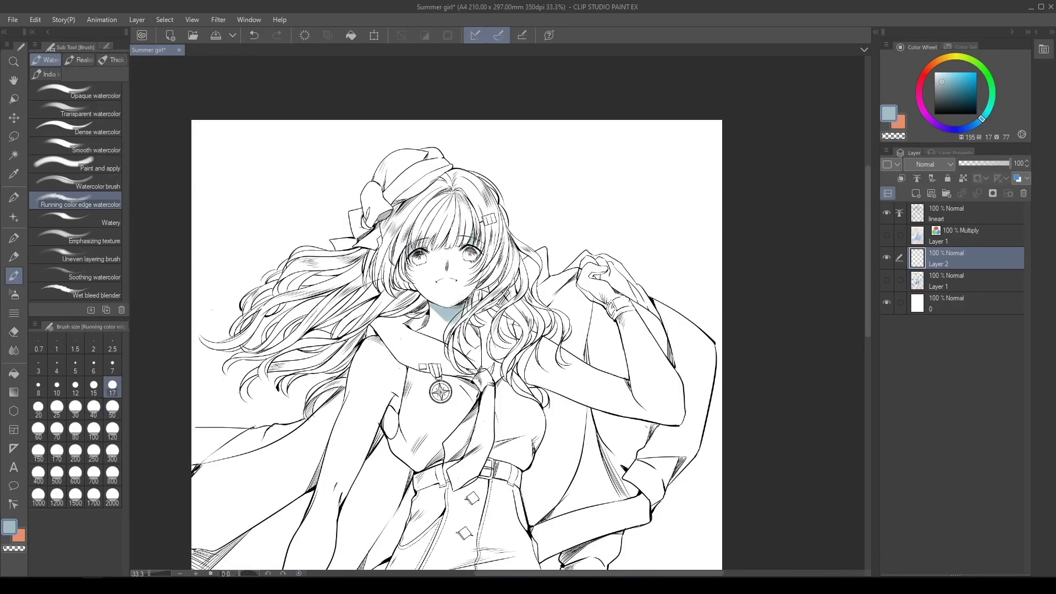
Shade the hair, clothes, skin and cape with grey-blue and pink watercolor strokes, and choose the Wet bleed blender.
left_click(112, 409)
mouse_move(377, 340)
left_mouse_down()
mouse_move(400, 377)
mouse_move(394, 438)
left_mouse_up()
left_click_drag(868, 316, 868, 358)
mouse_move(391, 297)
left_mouse_down()
mouse_move(412, 333)
mouse_move(440, 341)
mouse_move(473, 308)
mouse_move(448, 336)
left_mouse_up()
left_click_drag(146, 573, 147, 573)
left_click_drag(461, 331, 428, 412)
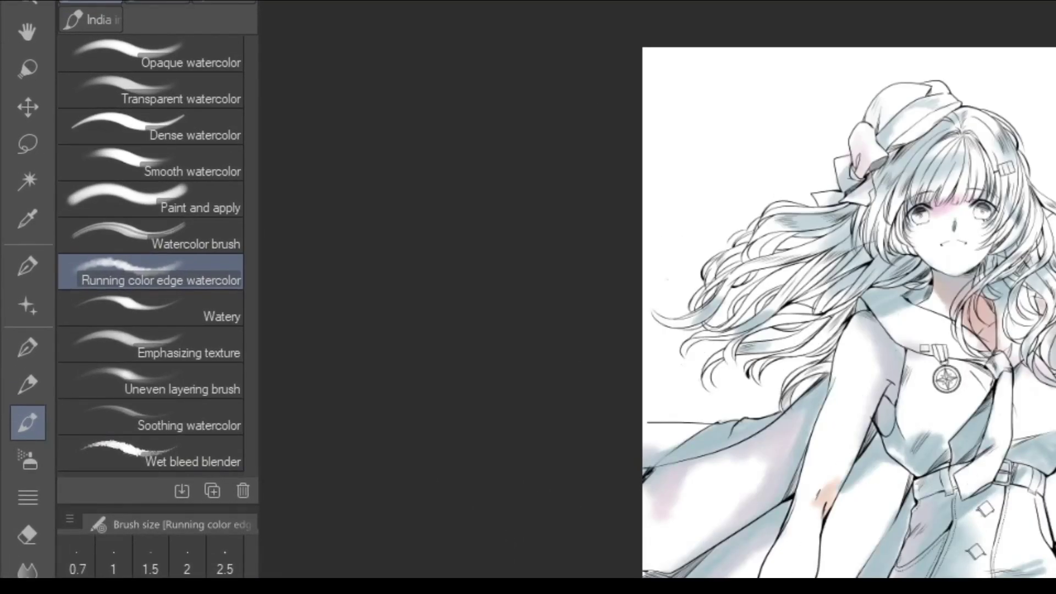
left_click(216, 455)
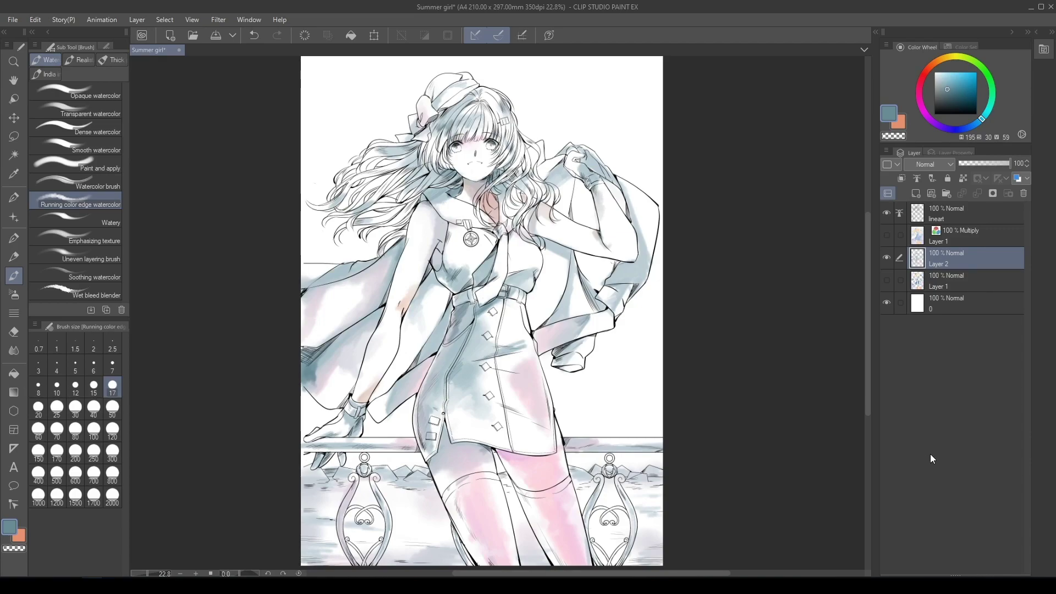
Show the colorized Multiply layer again and add a raster layer directly above it.
left_click(887, 235)
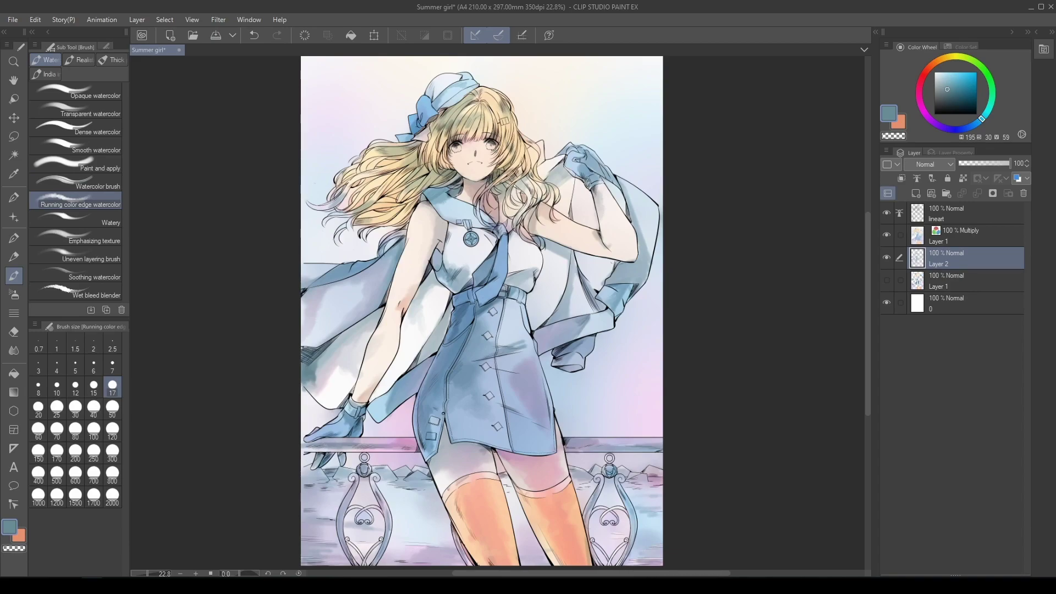
left_click(953, 233)
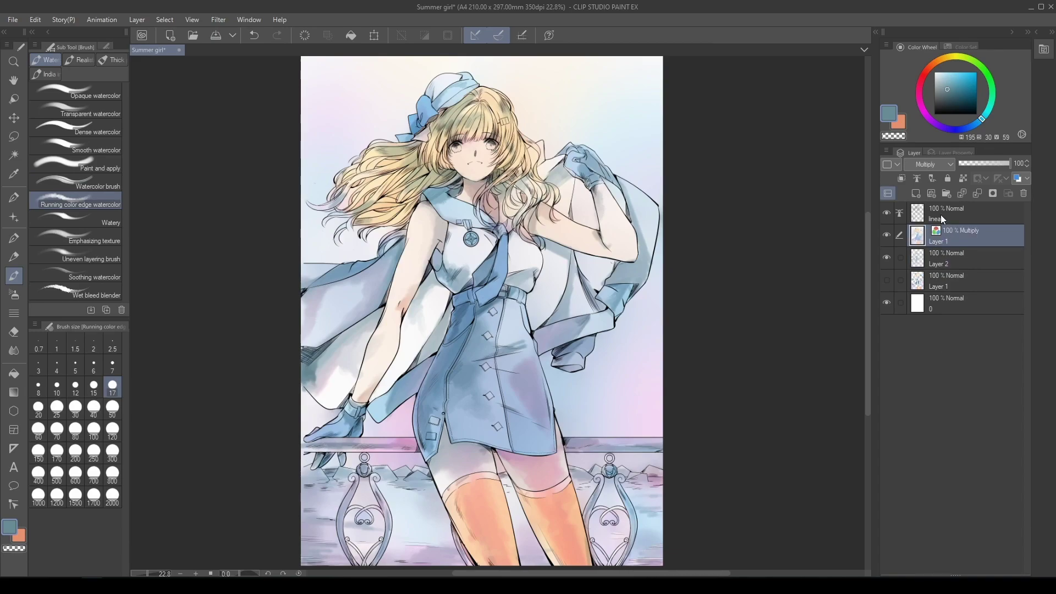
left_click(916, 193)
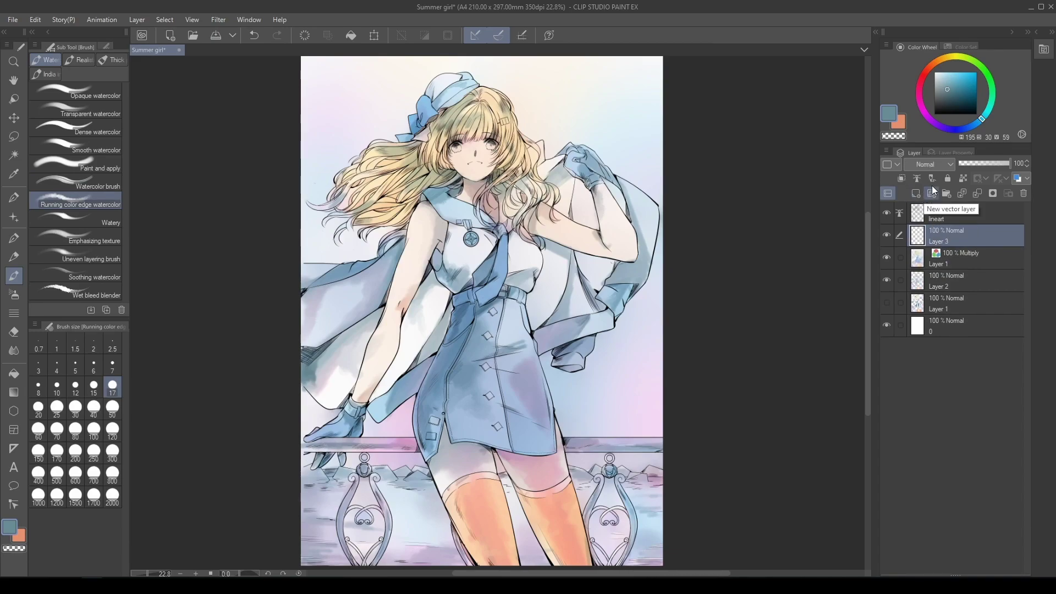
Paint white highlights on the hair and collar with the Running color edge watercolor brush at sizes 300 and 120.
left_click(112, 429)
mouse_move(498, 108)
left_mouse_down()
mouse_move(492, 100)
mouse_move(500, 120)
left_mouse_up()
key("ctrl+z")
left_click(934, 72)
key("bracketright")
key("bracketright")
key("bracketright")
key("bracketright")
key("bracketright")
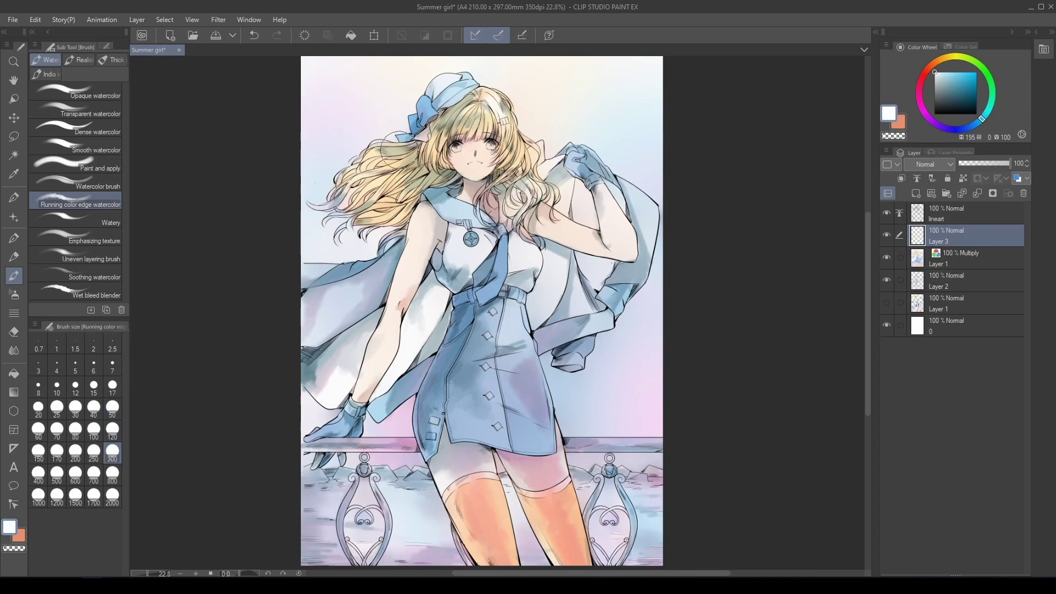
key("bracketleft")
key("bracketleft")
key("bracketleft")
key("bracketleft")
key("bracketleft")
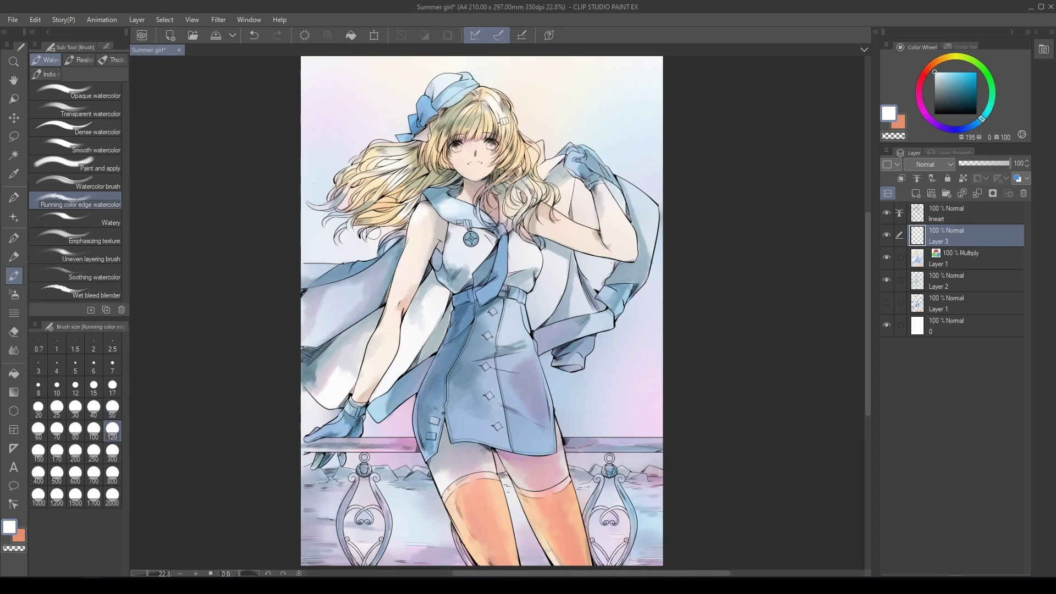
Extend the white highlights over the hat, skirt and stockings, then add a raster layer above the highlight layer.
left_click(146, 573)
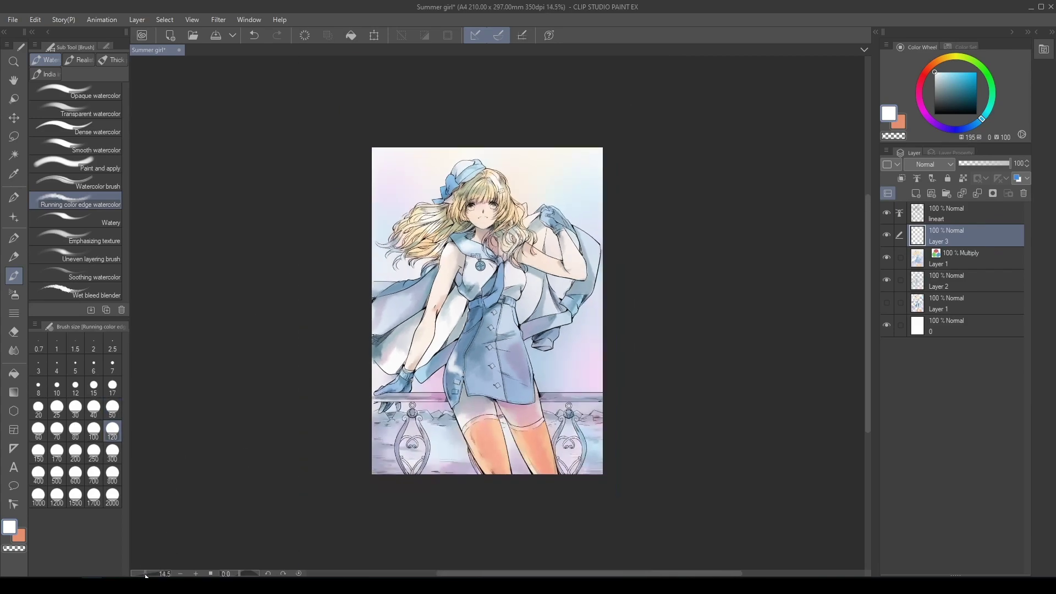
left_click_drag(145, 574, 147, 575)
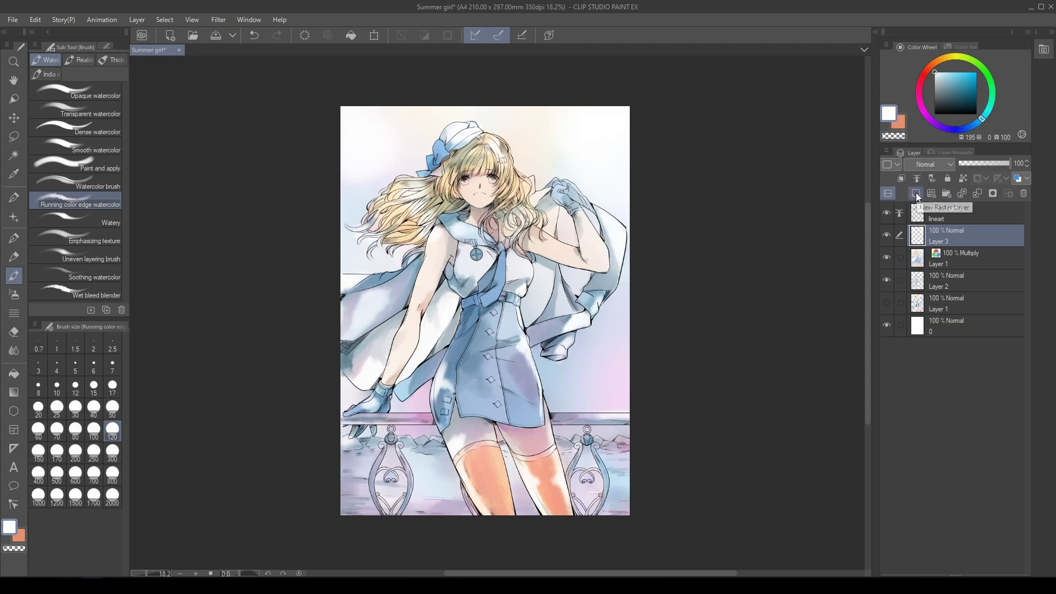
left_click(915, 194)
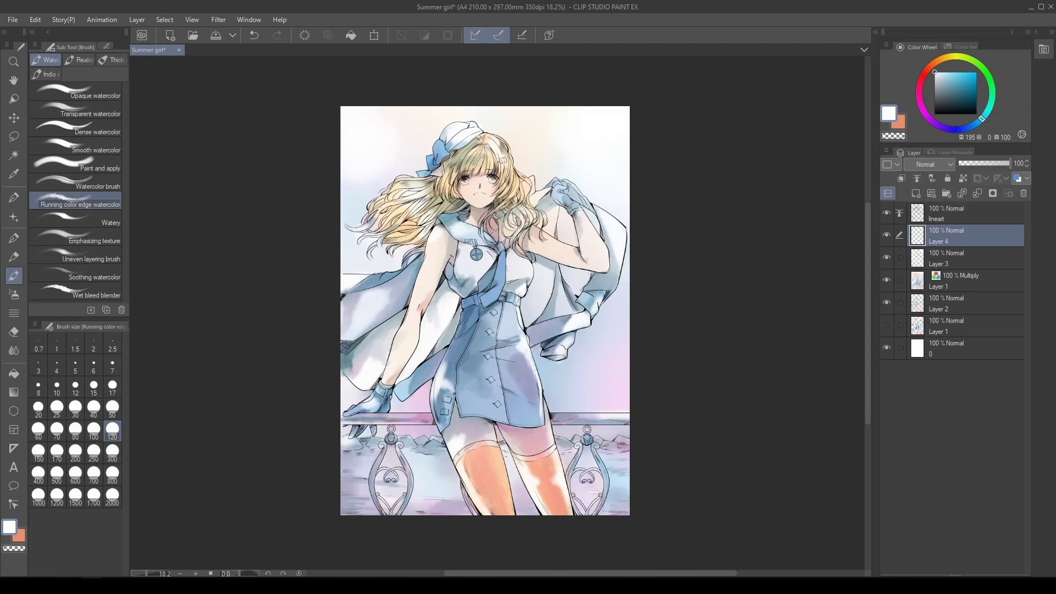
Fill the empty layer above the white highlights with pale orange (hue 23, saturation 37, value 100) and set it to Soft light.
left_click(14, 375)
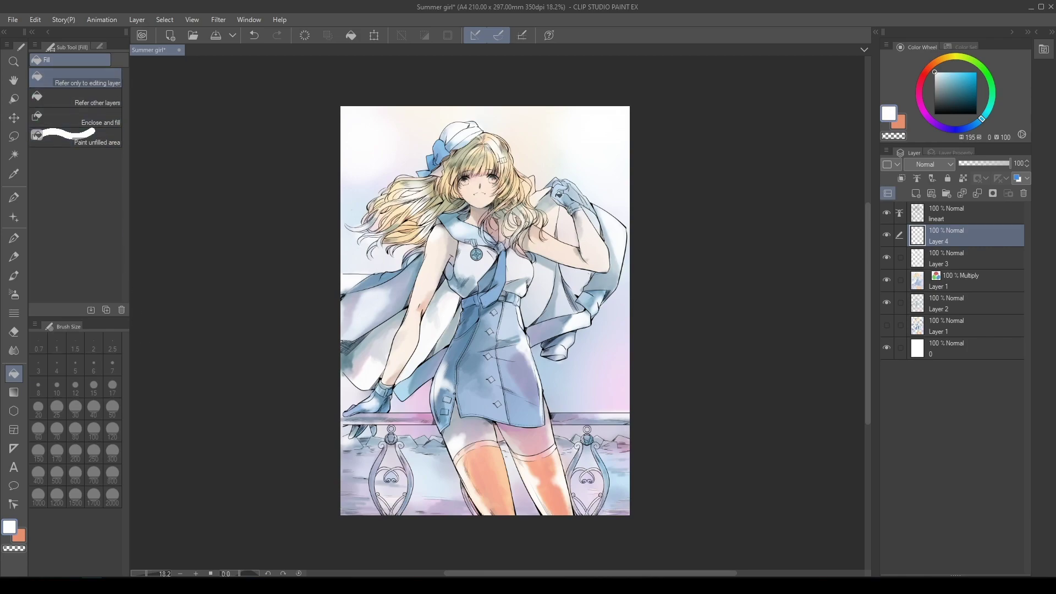
left_click(950, 72)
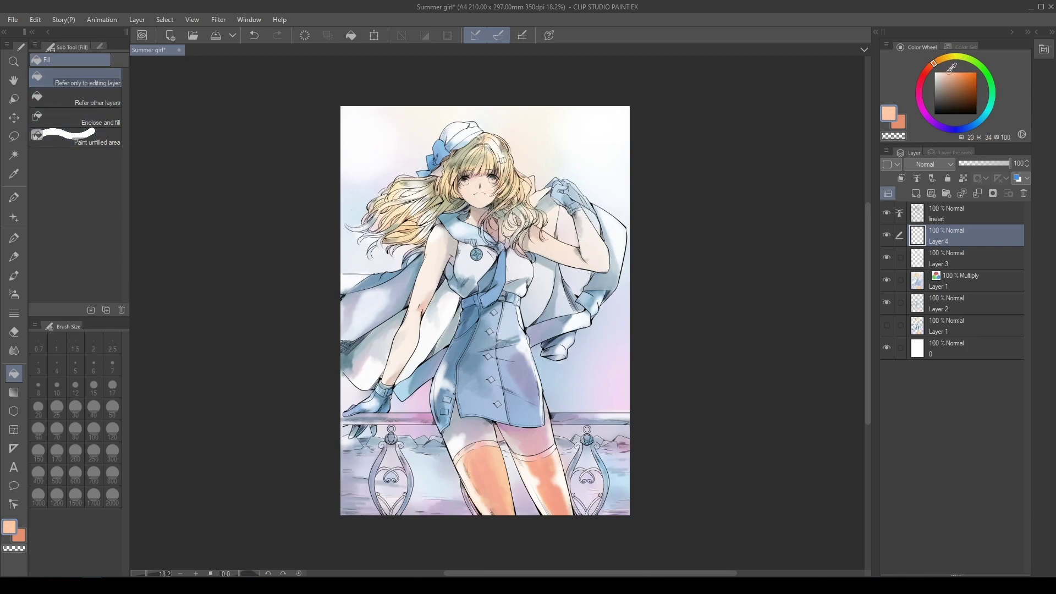
left_click(600, 180)
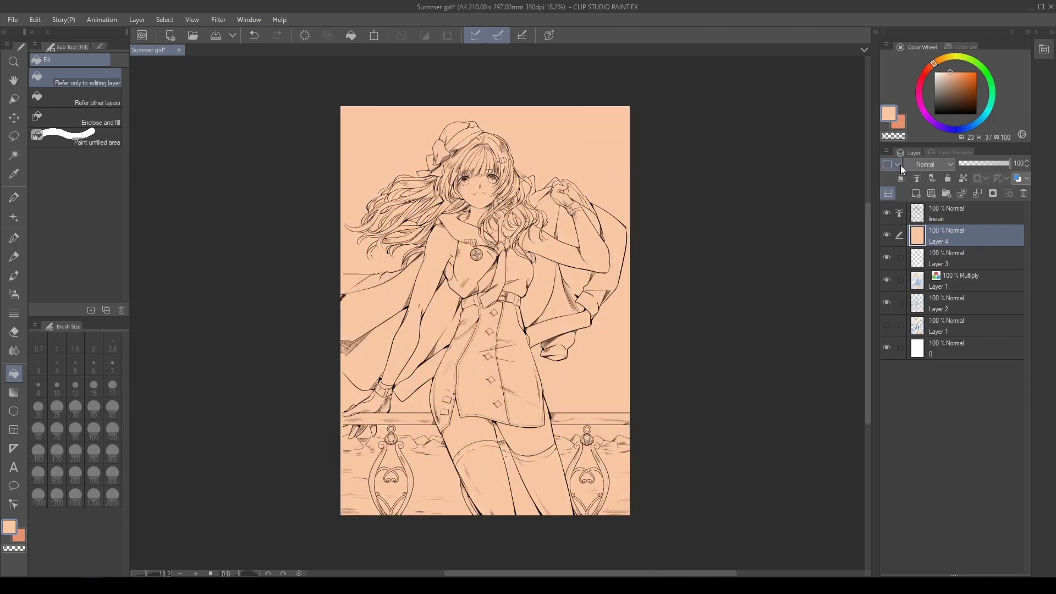
left_click(949, 163)
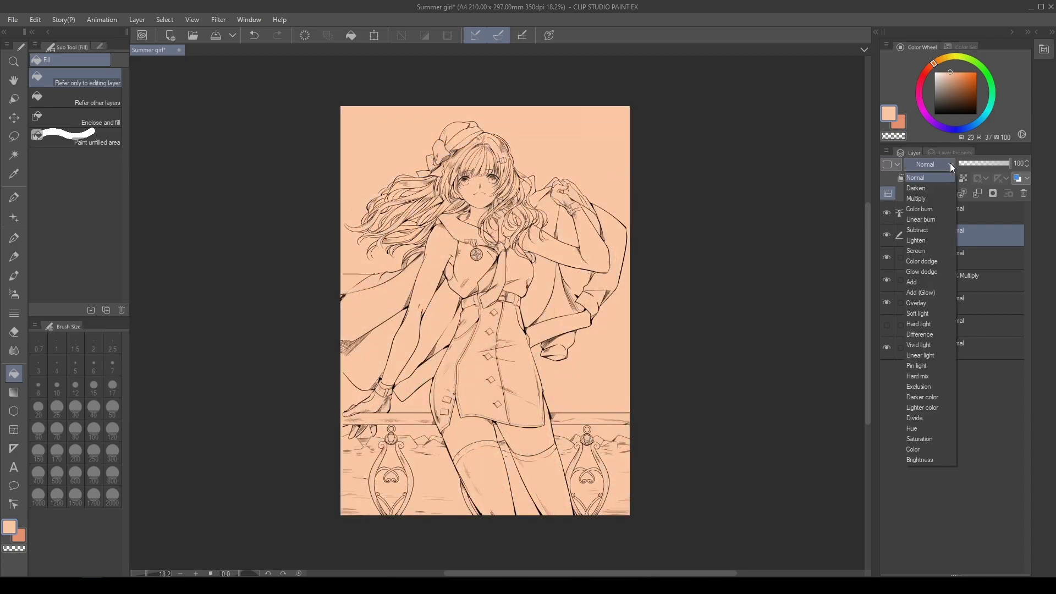
left_click(951, 315)
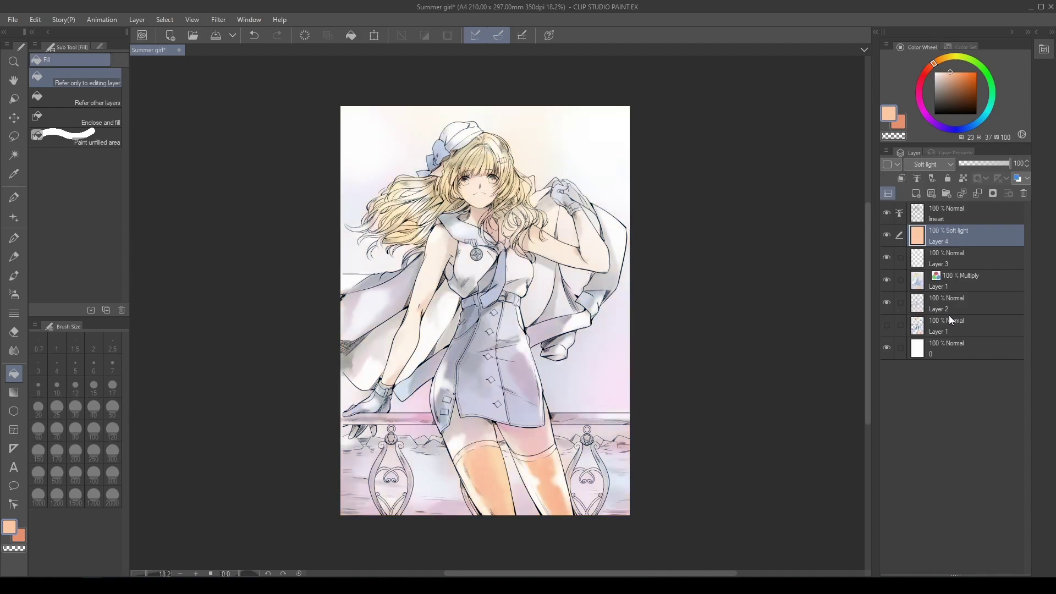
Add a raster layer above the Soft light layer and set its blending mode to Saturation.
left_click(915, 193)
left_click(928, 165)
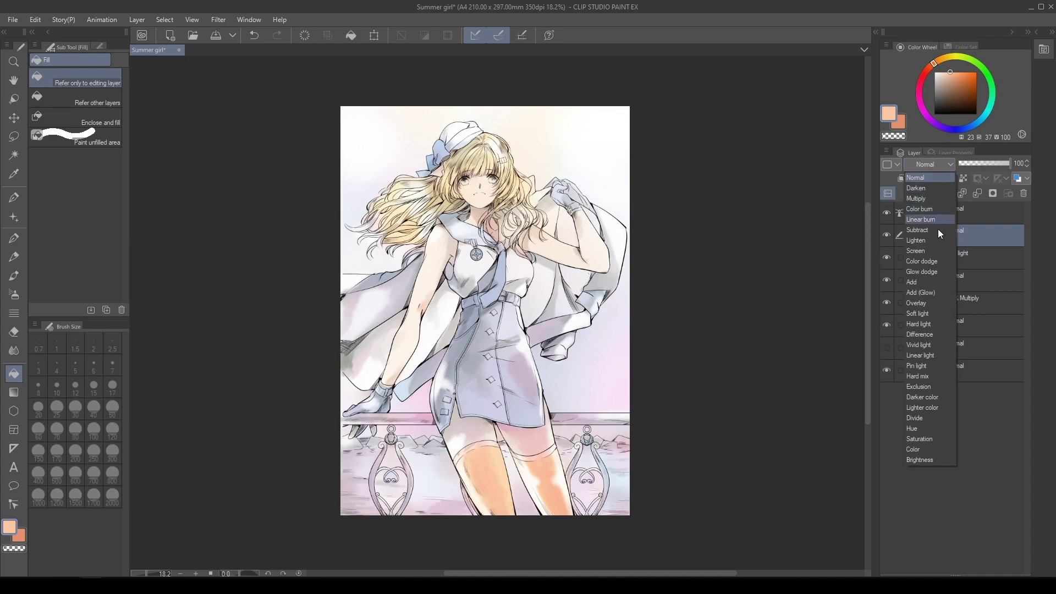
left_click(935, 438)
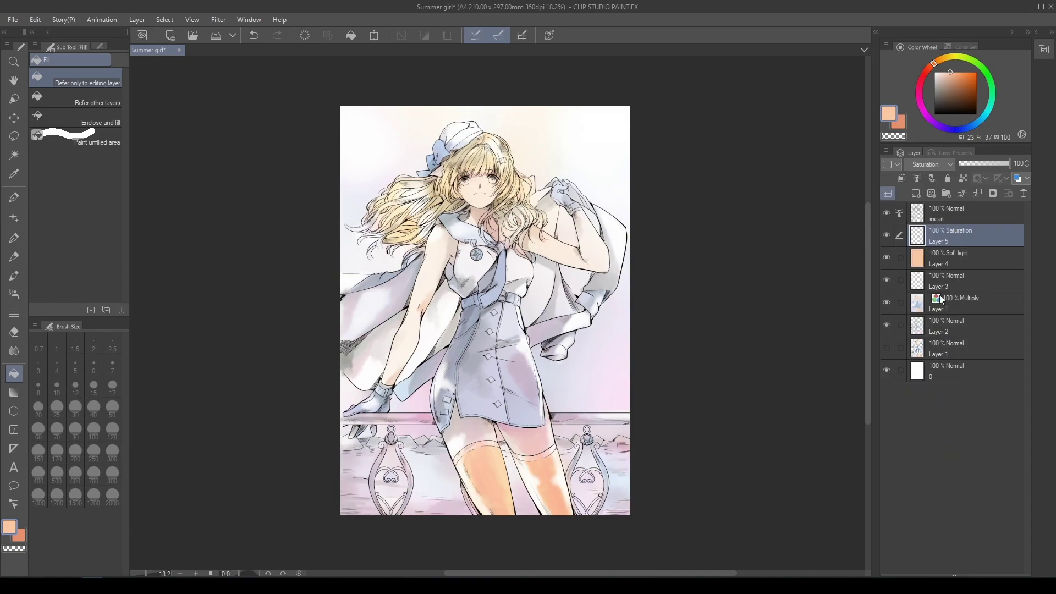
Fill the Saturation layer with orange (hue 23, saturation 55, value 85) and set its opacity to 40%.
left_click(961, 74)
left_click_drag(959, 78, 957, 78)
left_click(610, 155)
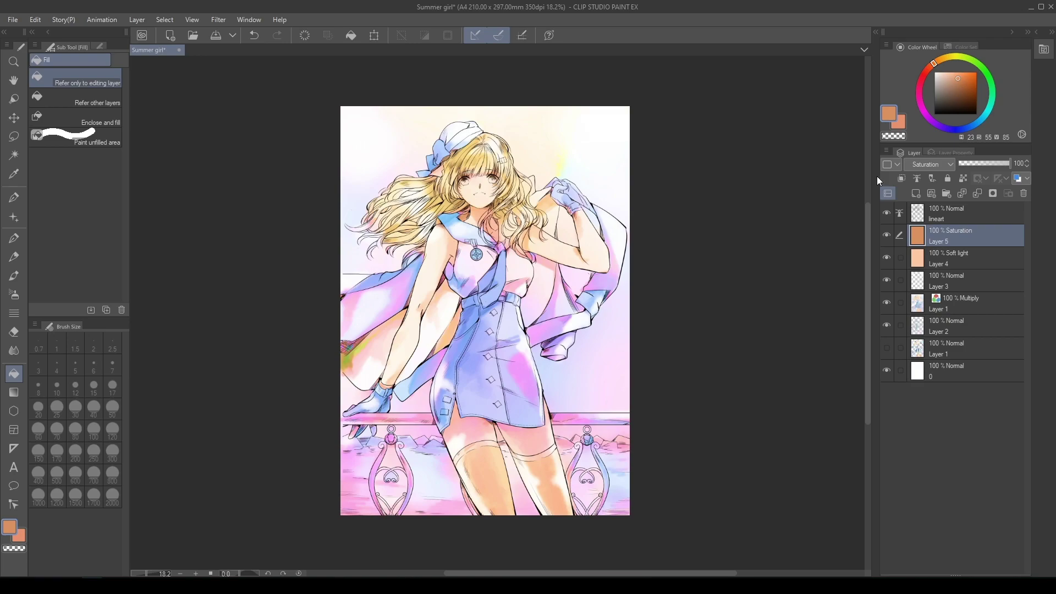
left_click(989, 163)
left_click(1027, 166)
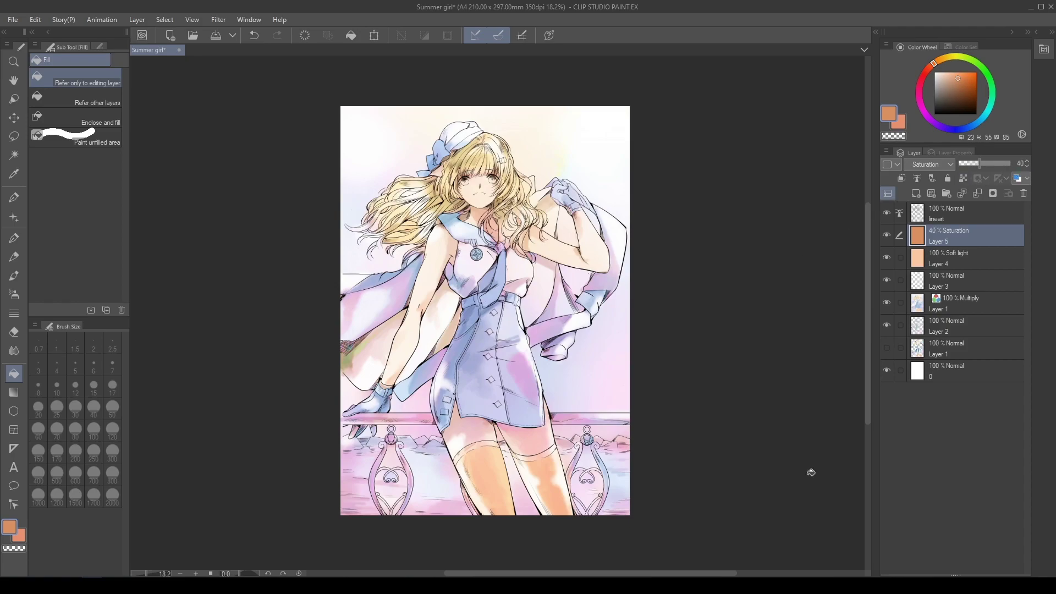
Add a Multiply raster layer above the Saturation layer and switch to the Running color edge watercolor brush.
left_click(916, 194)
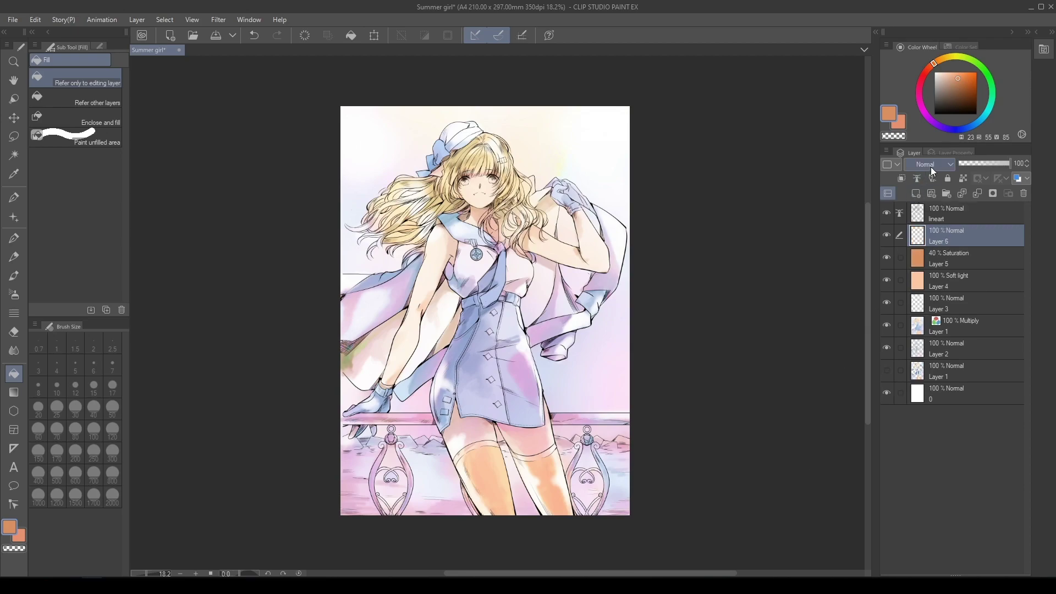
left_click(931, 167)
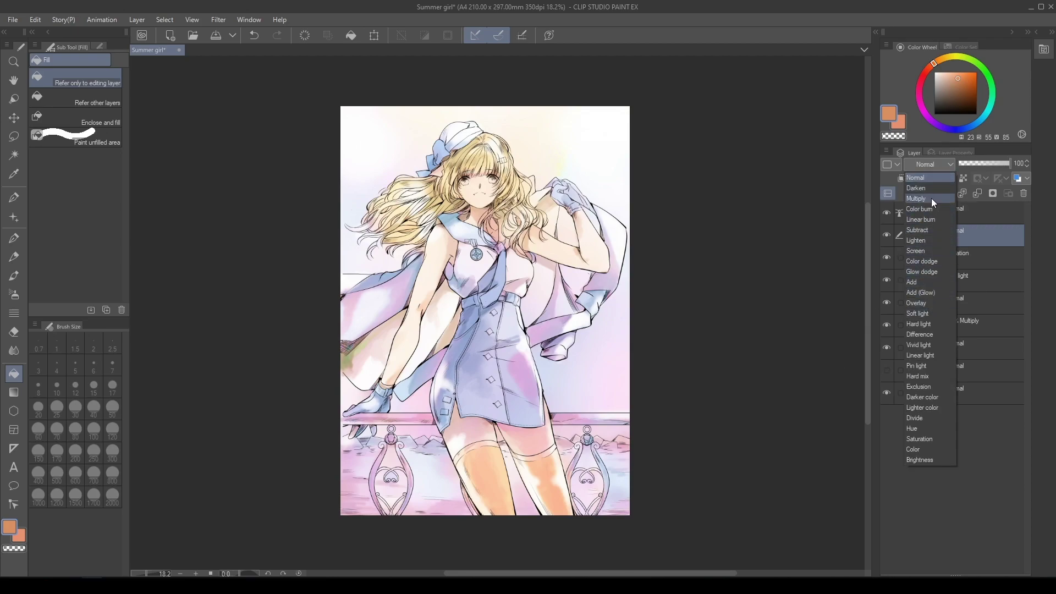
left_click(930, 199)
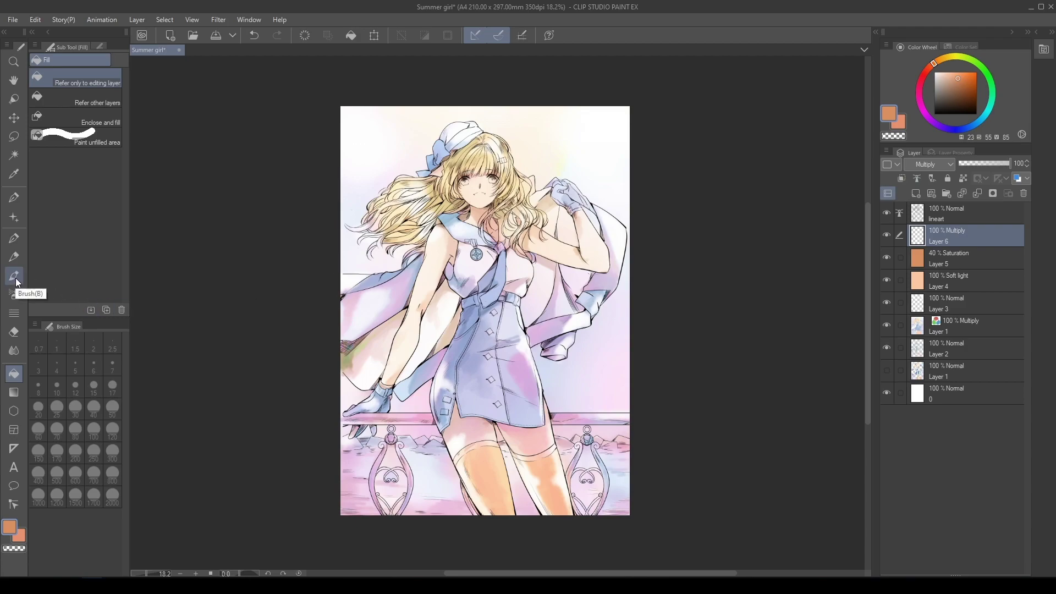
left_click(15, 277)
left_click(957, 94)
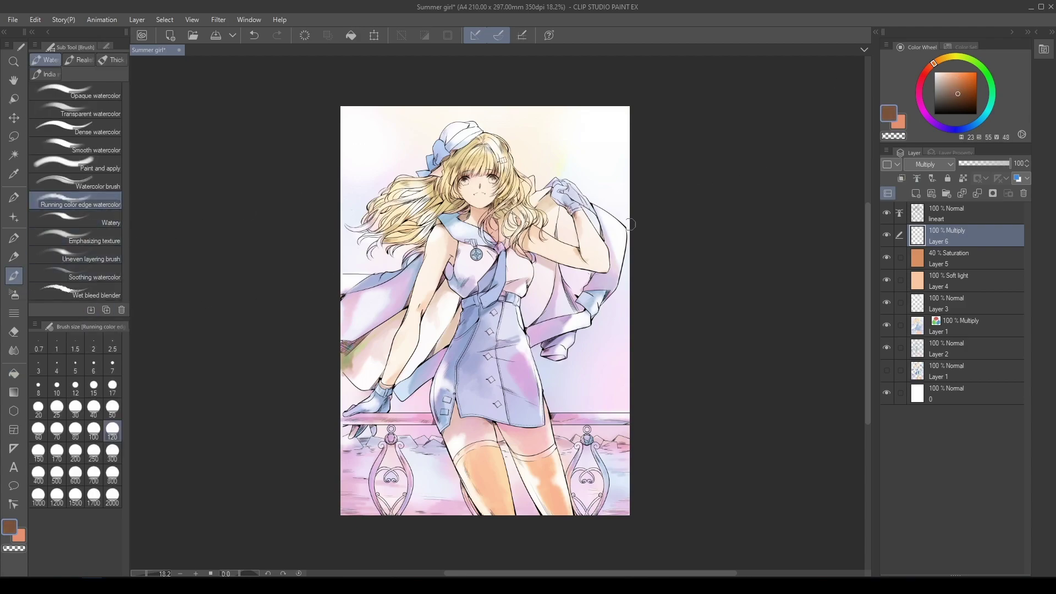
left_click(113, 409)
left_click_drag(471, 306, 451, 368)
key("ctrl+z")
Paint lavender shading over the skirt and clothes on the Multiply layer with the watercolor brush at sizes 17, 50 and 120.
left_click(469, 317, "alt")
left_click(112, 387)
left_click(472, 332, "alt")
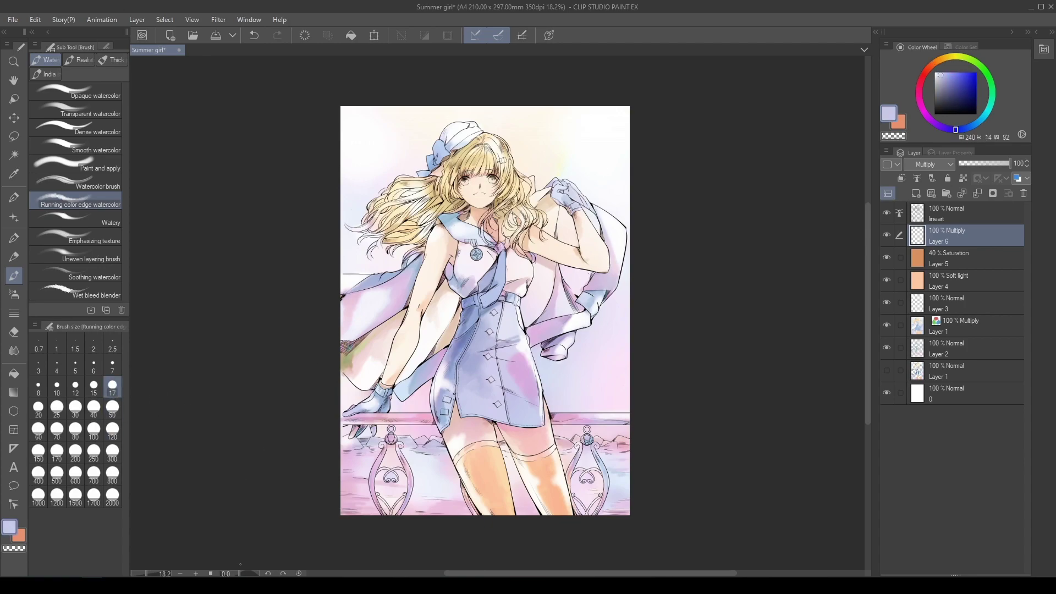
left_click_drag(239, 573, 239, 572)
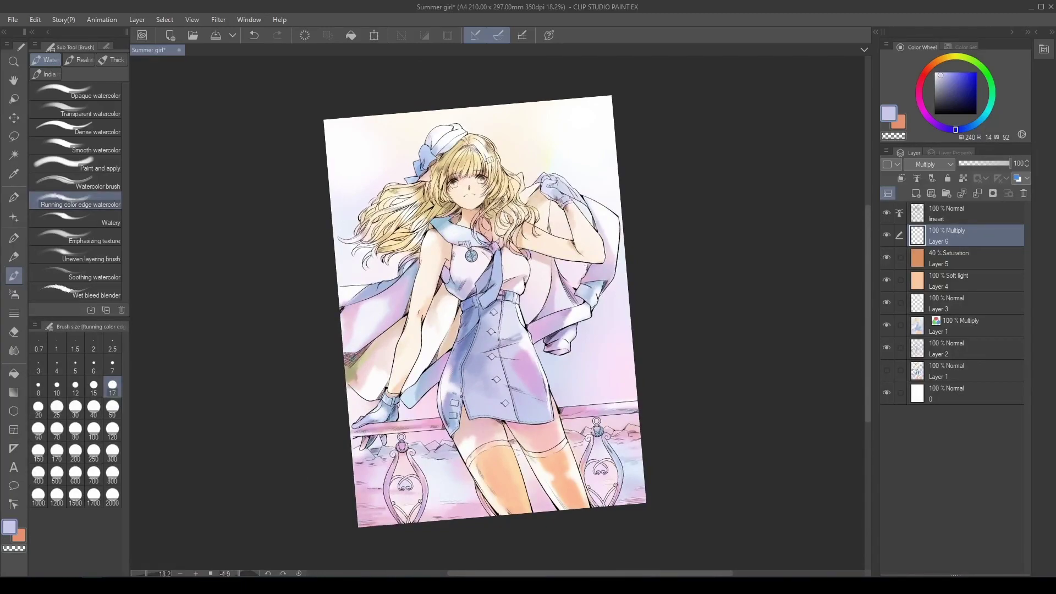
left_click(113, 407)
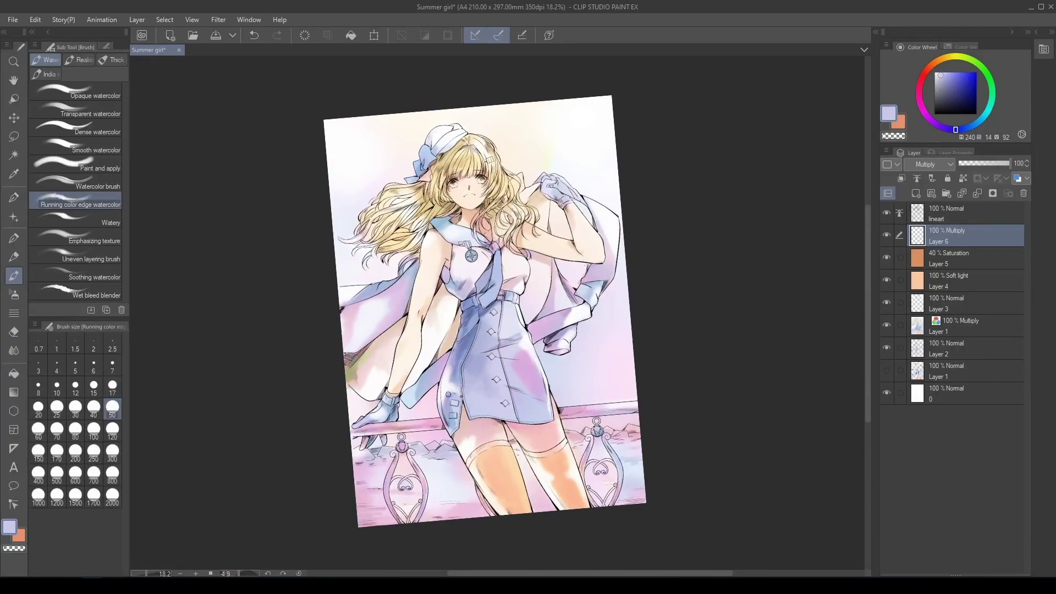
left_click(113, 433)
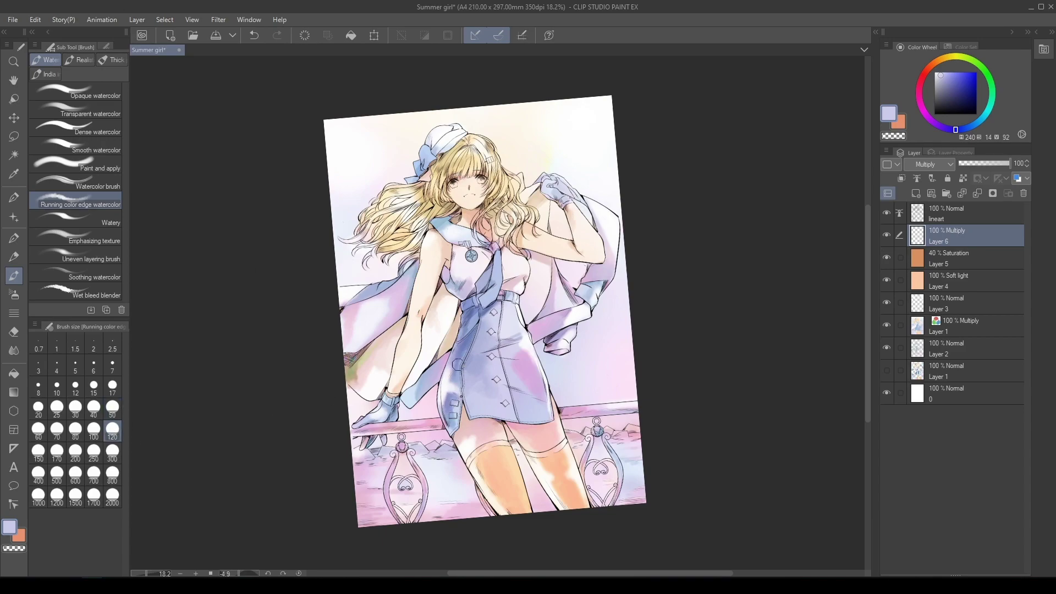
left_click_drag(238, 574, 240, 574)
left_click(298, 573)
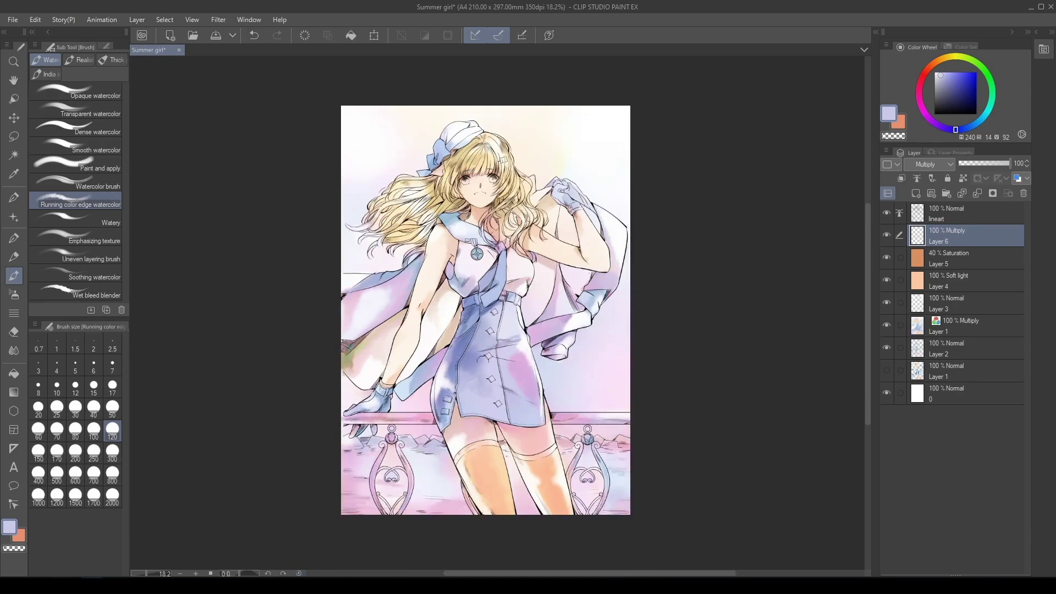
key("x")
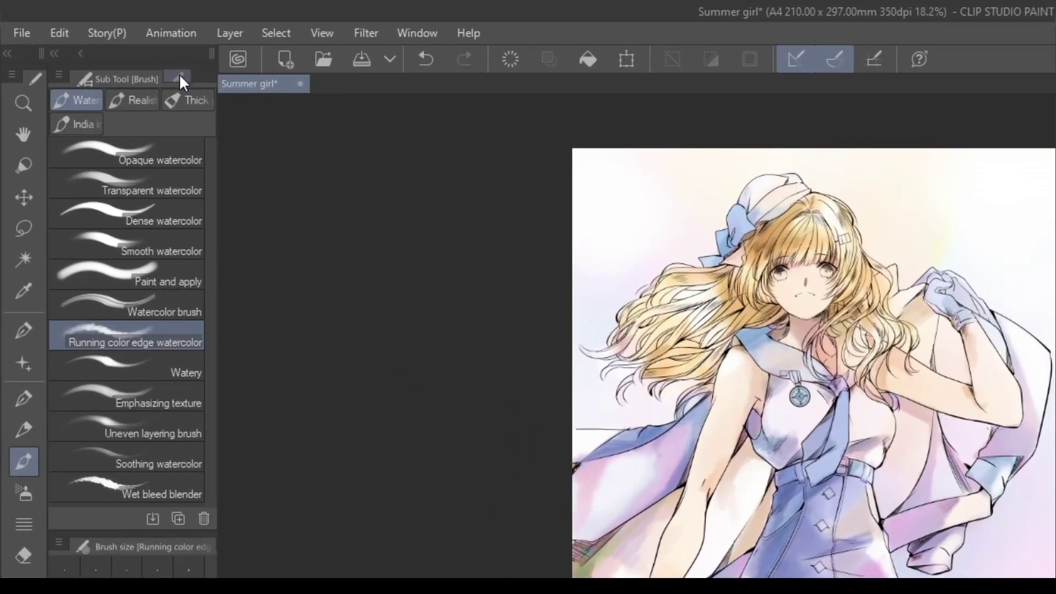
Turn on Watercolor edge in the detailed settings of the Running color edge watercolor brush.
left_click(179, 75)
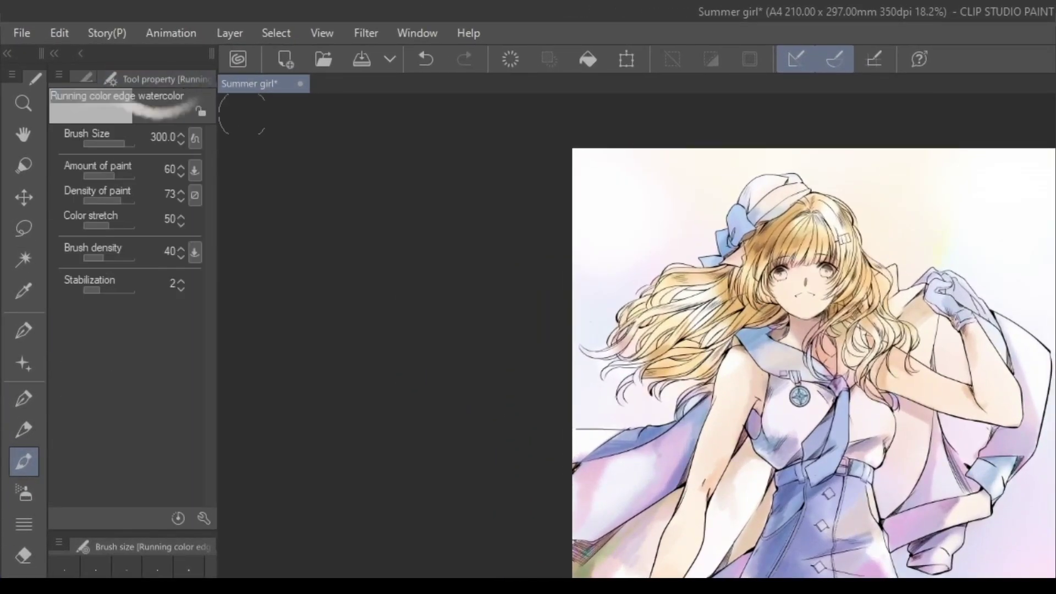
left_click(209, 518)
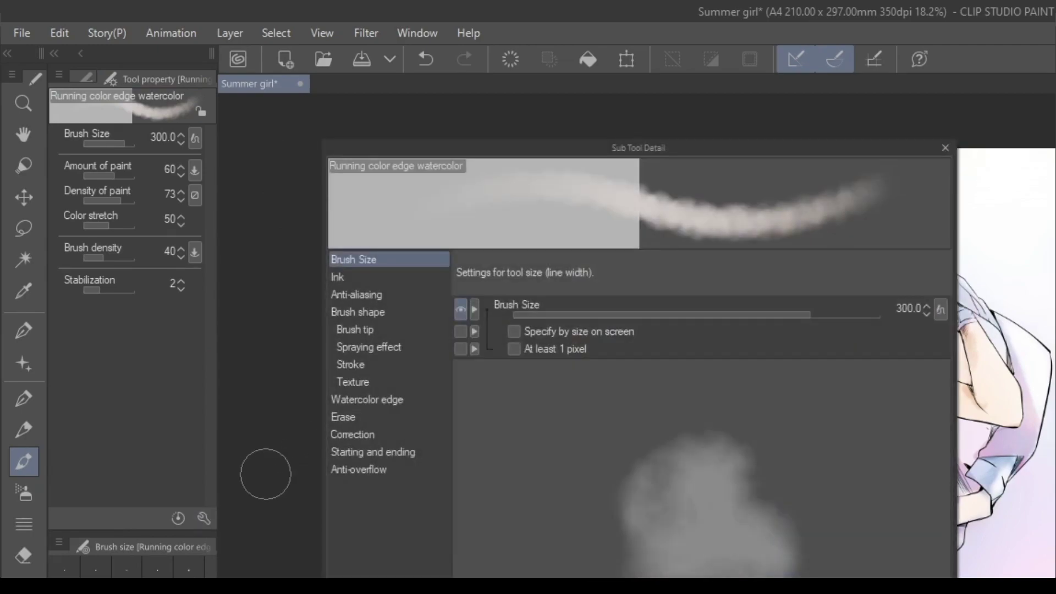
left_click(421, 399)
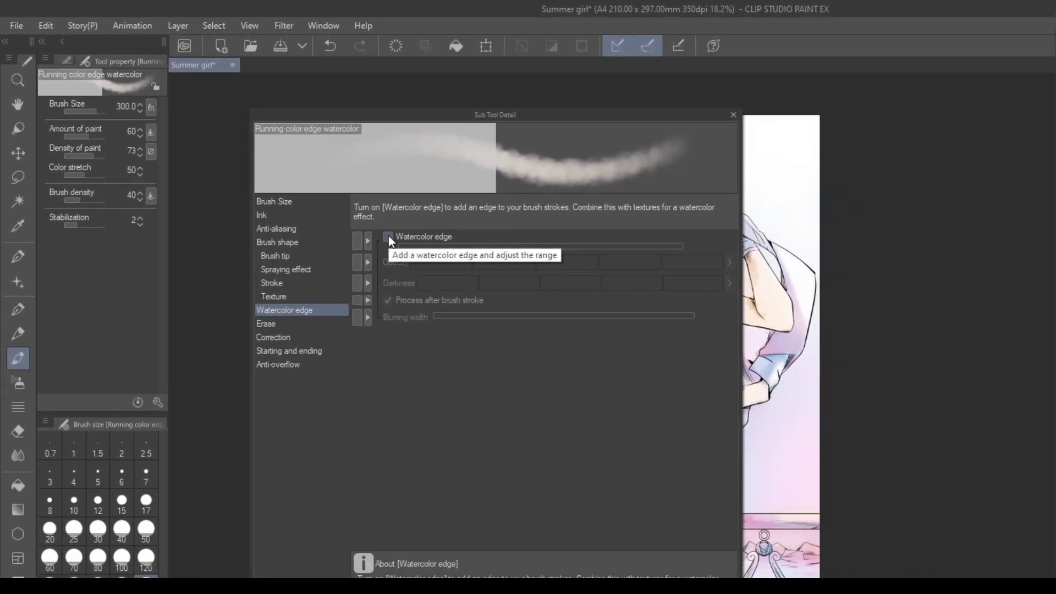
left_click(388, 236)
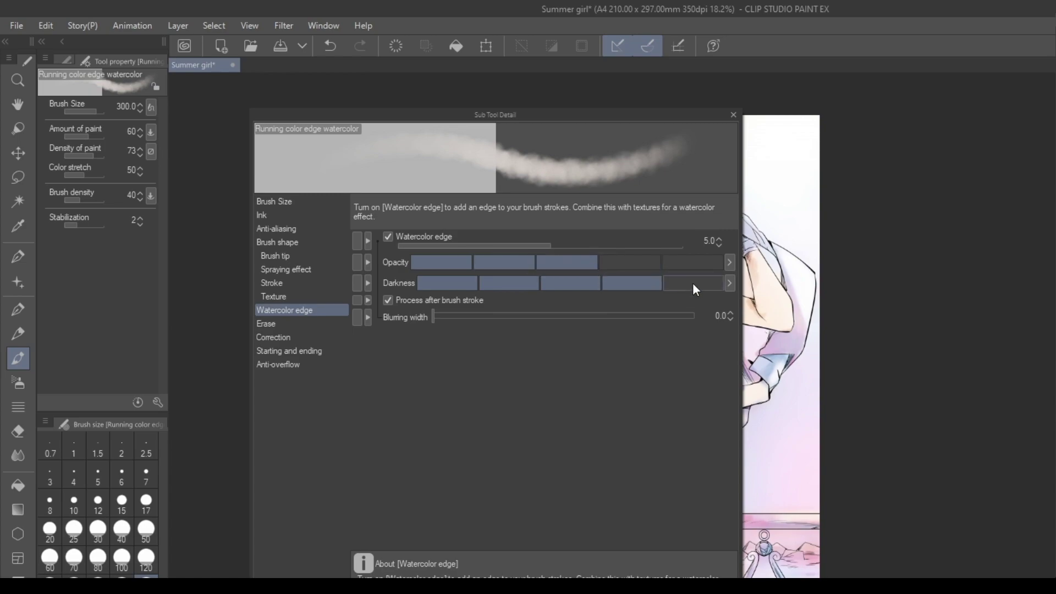
left_click(640, 284)
left_click(437, 315)
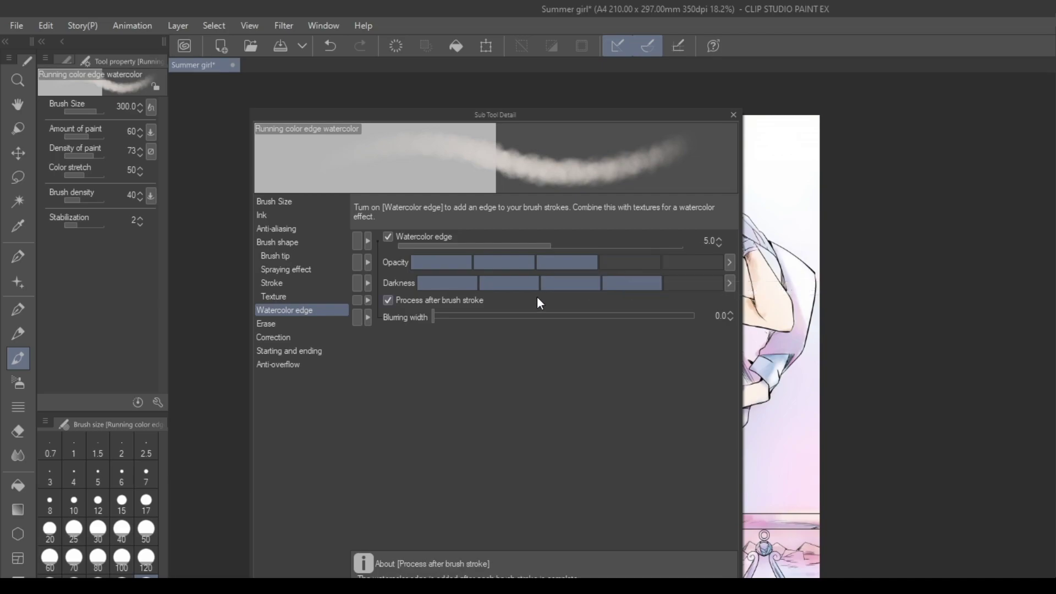
left_click(686, 282)
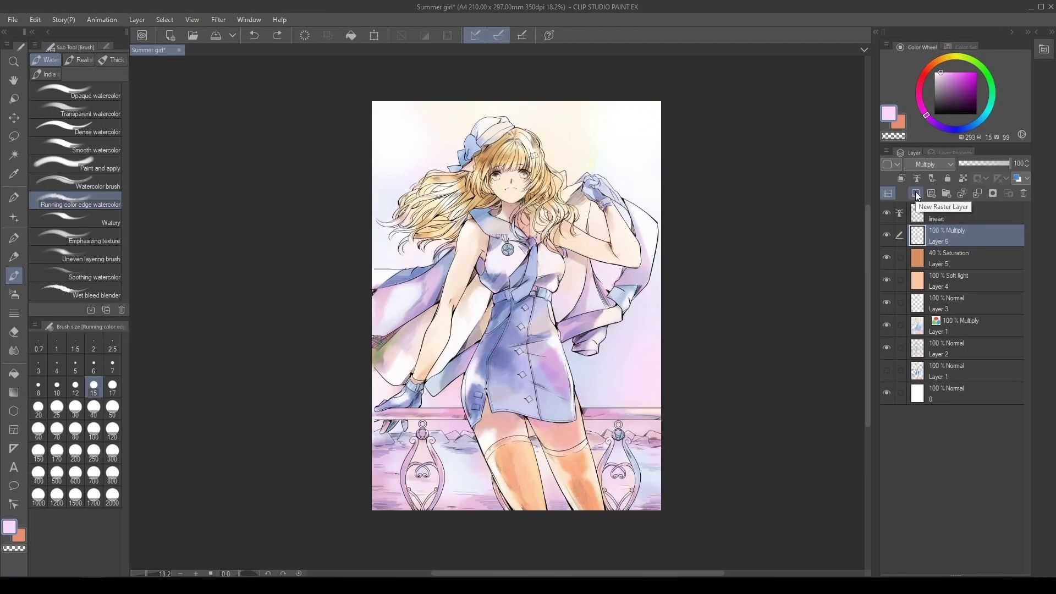
Add a raster layer above the lavender shading layer and set its blending mode to Overlay.
left_click(915, 193)
left_click(926, 165)
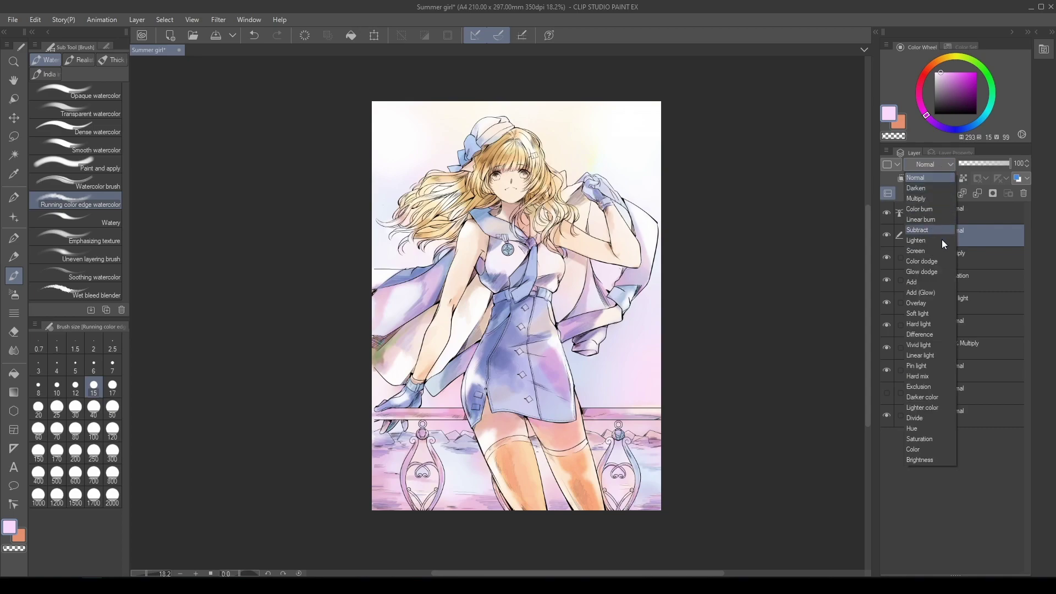
left_click(949, 302)
Paint pale and warm orange tints over the gloves, railing and stockings on the Overlay layer at brush sizes 50 and 120.
left_click(113, 430)
left_click(936, 72)
left_click(945, 58)
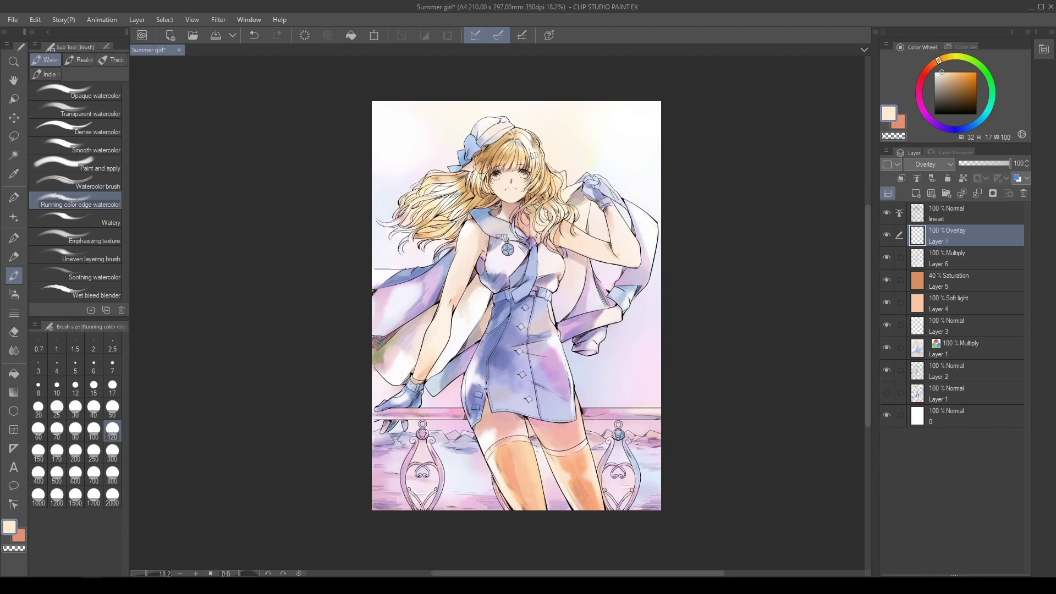
left_click(112, 408)
left_click_drag(436, 264, 428, 285)
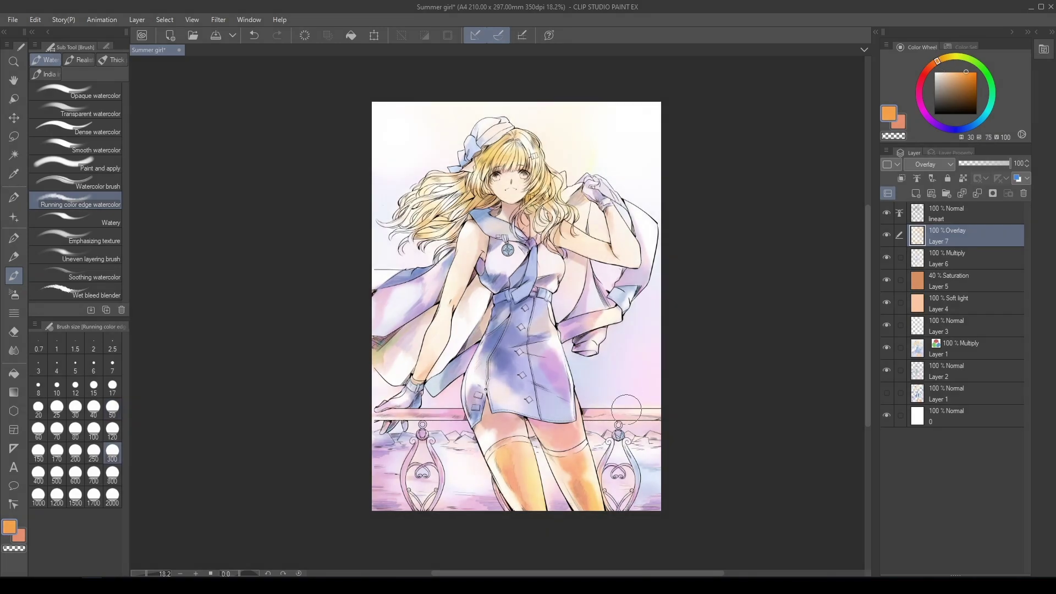
left_click(112, 430)
left_click(935, 73)
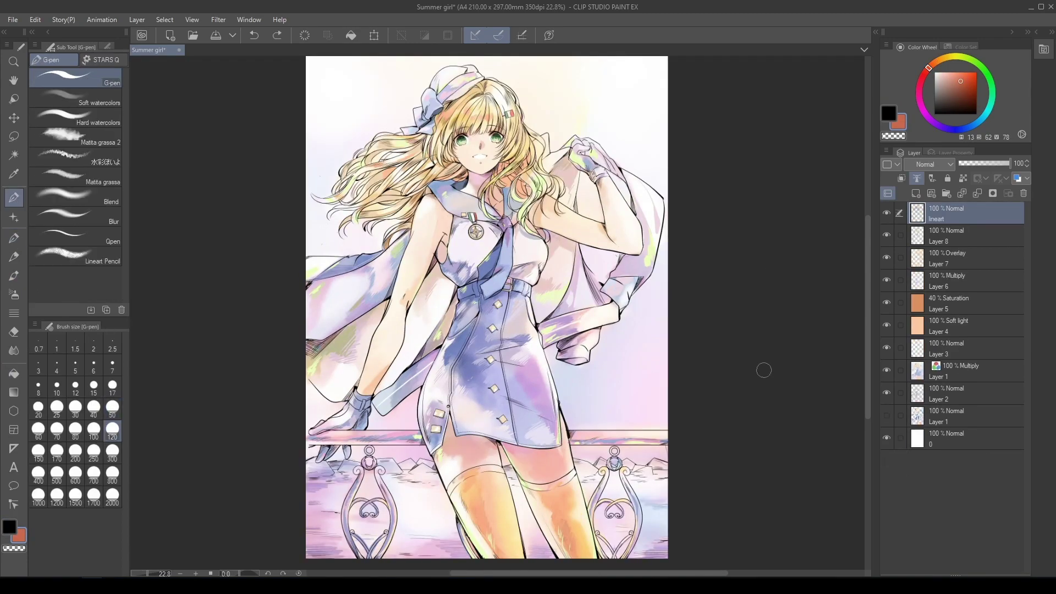
Add a raster layer above the lineart layer and fill it with reddish orange (hue 13, saturation 62, value 78).
left_click(915, 194)
left_click(14, 373)
left_click(635, 149)
Set the reddish orange fill layer to Lighten at 20% opacity.
left_click(933, 164)
left_click(945, 241)
left_click(971, 164)
left_click(1026, 166)
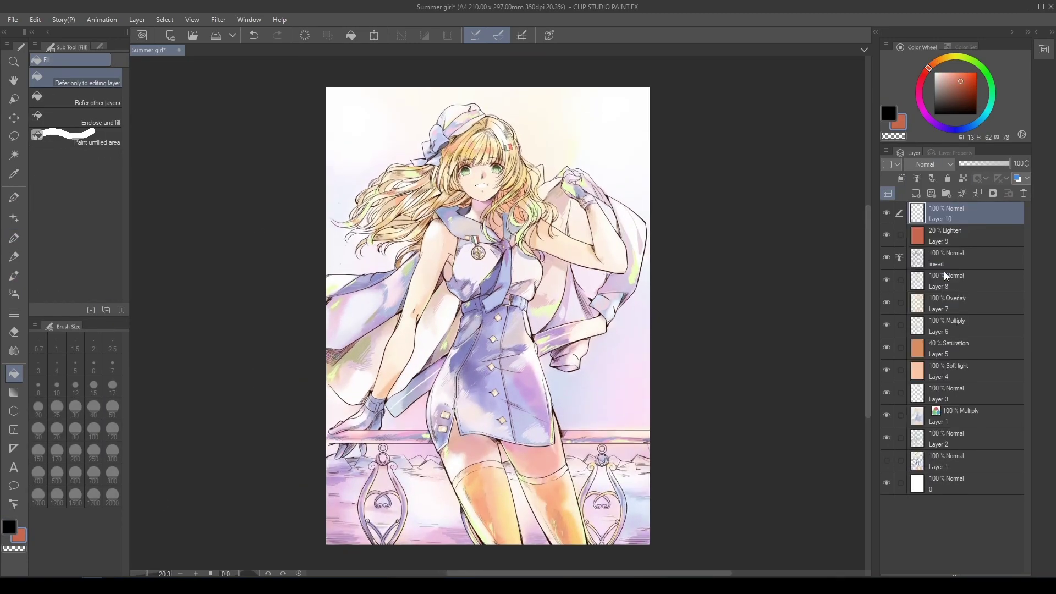
Set the top layer to Glow dodge and paint reddish glow strokes on the hair and cape with the G-pen at size 300.
key("p")
left_click(197, 574)
left_click(196, 574)
left_click_drag(248, 573, 250, 574)
left_click(112, 452)
key("ctrl+at")
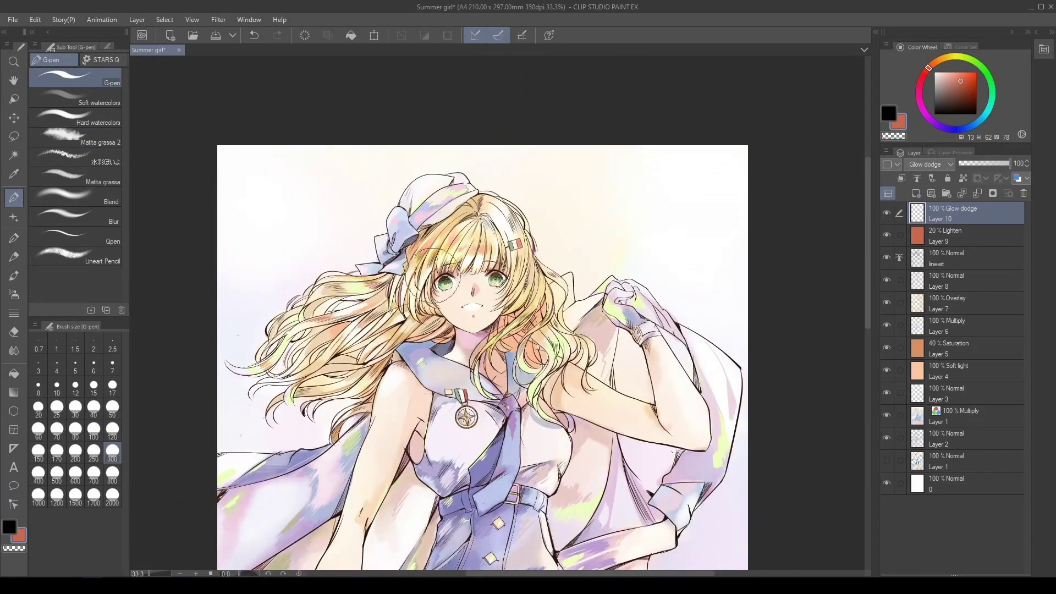
scroll(436, 299, "down", 1)
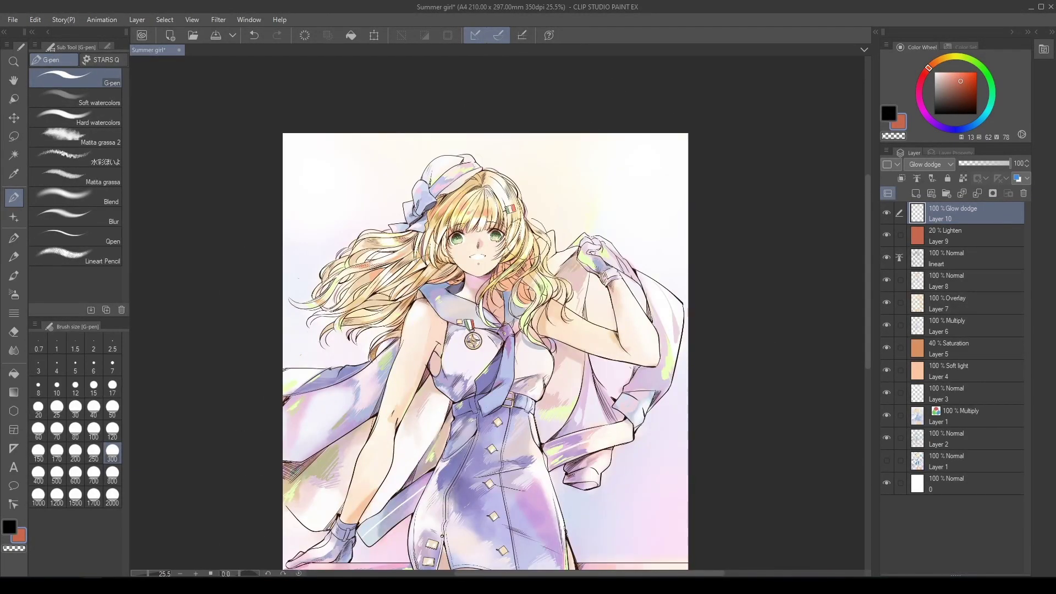
scroll(547, 227, "up", 2)
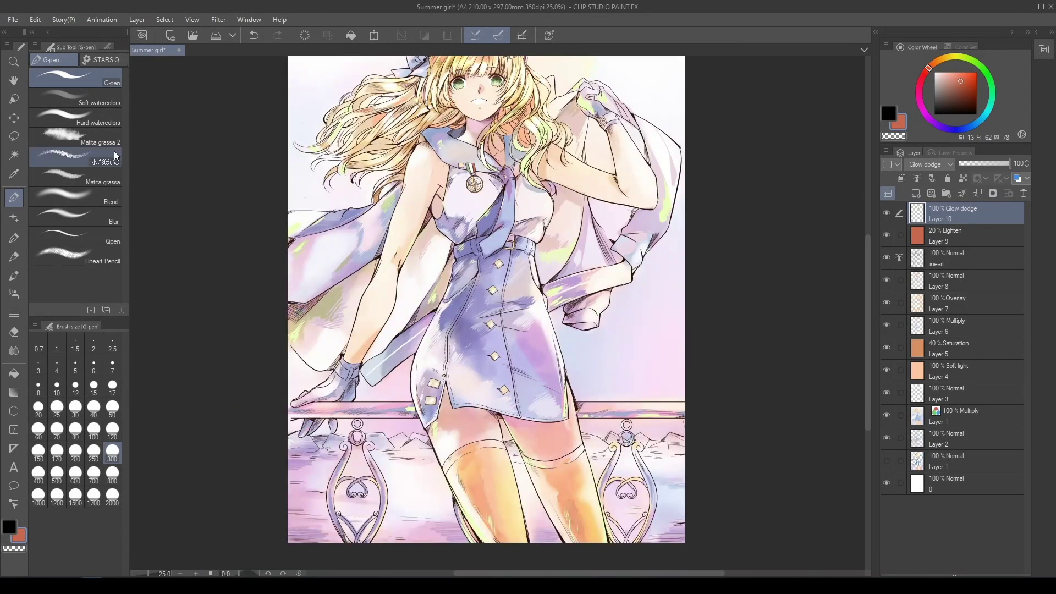
Brush glowing highlights over the skirt and railing with the Running color edge watercolor brush at size 120.
key("b")
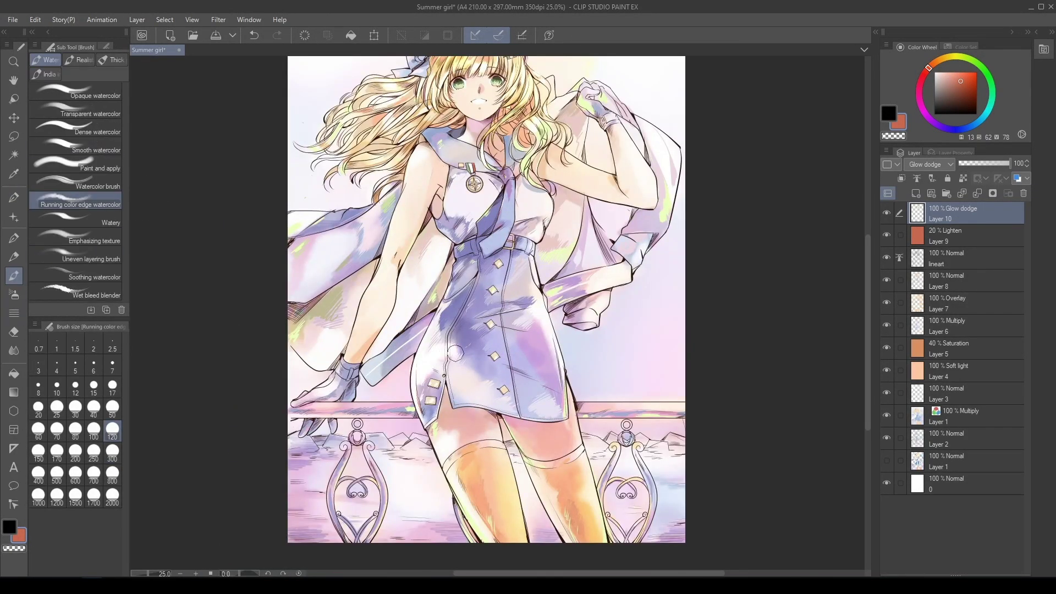
scroll(533, 314, "down", 2)
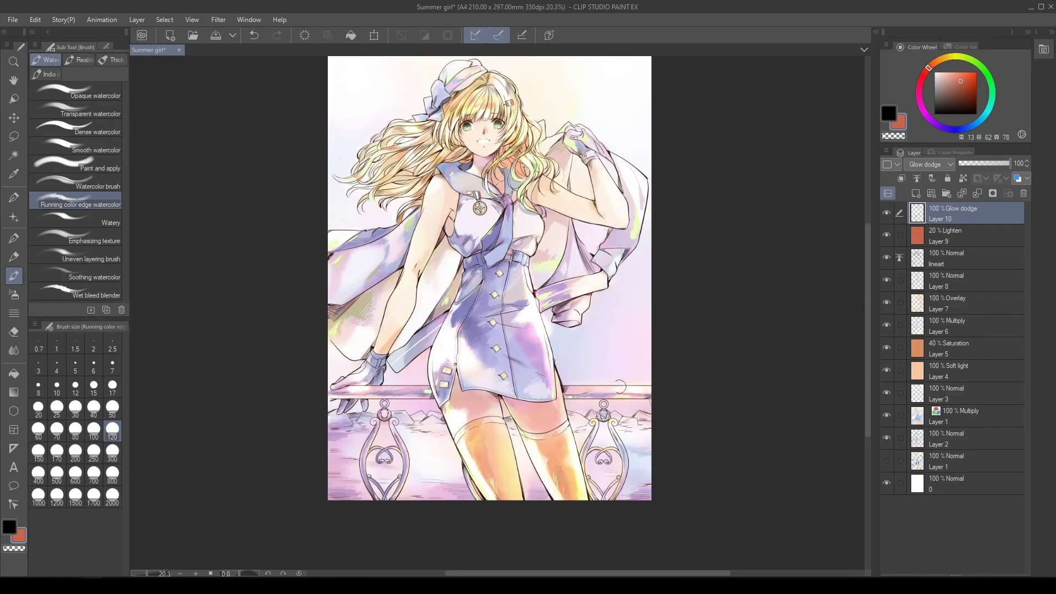
left_click_drag(642, 388, 595, 329)
key("p")
left_click(300, 573)
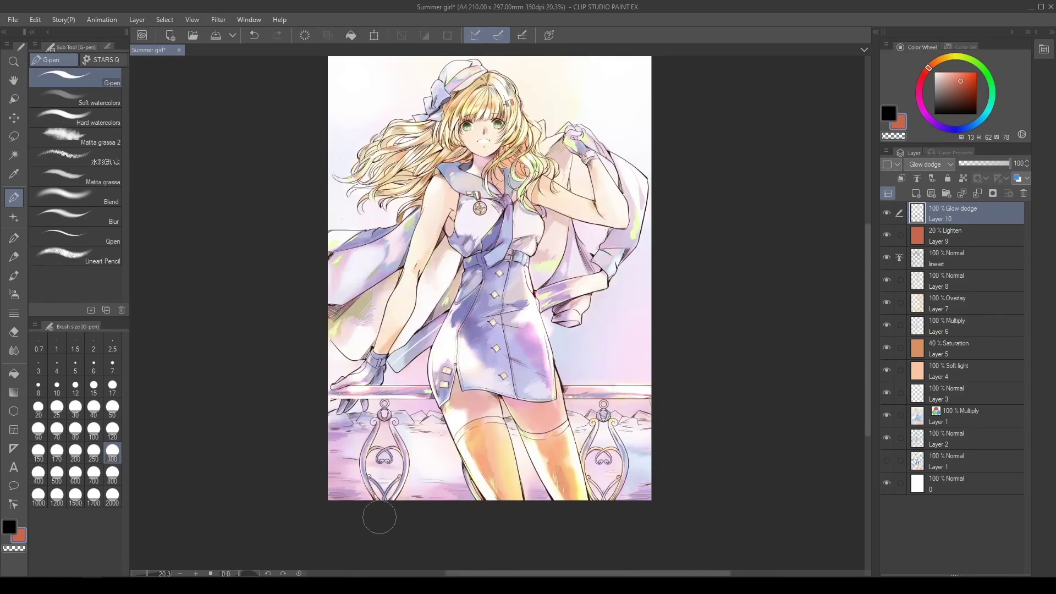
key("b")
left_click_drag(633, 385, 582, 324)
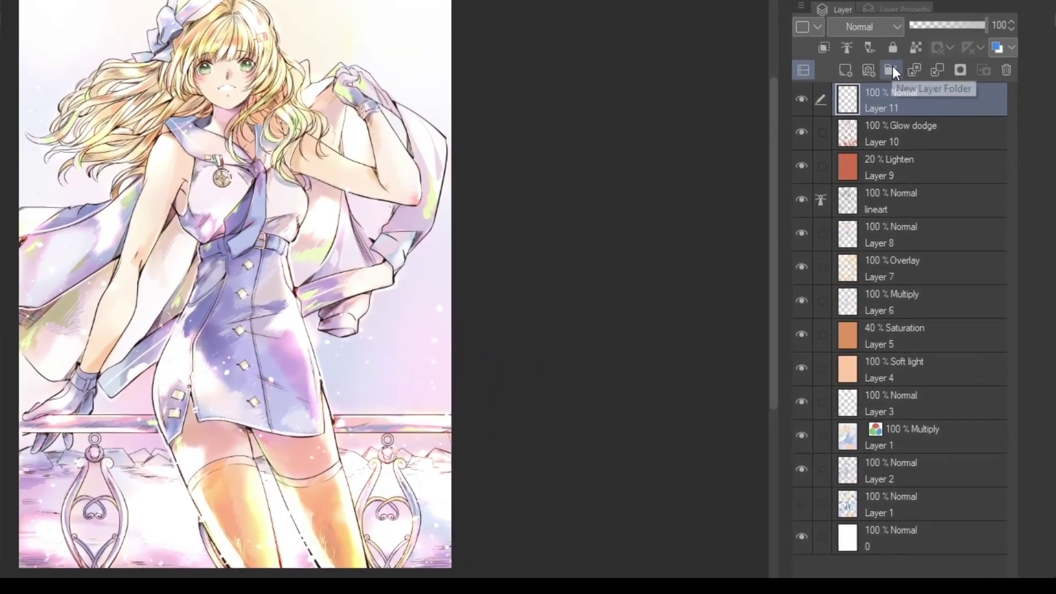
Collect all the layers, from the topmost one down to the white base, in a new layer folder named Backup.
left_click(891, 70)
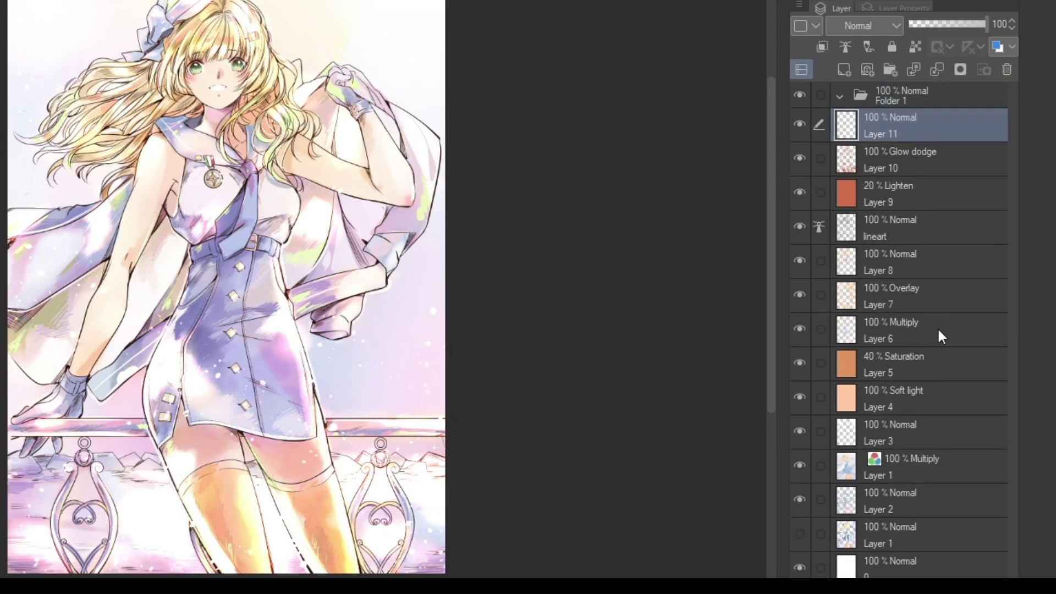
left_click(911, 571, "shift")
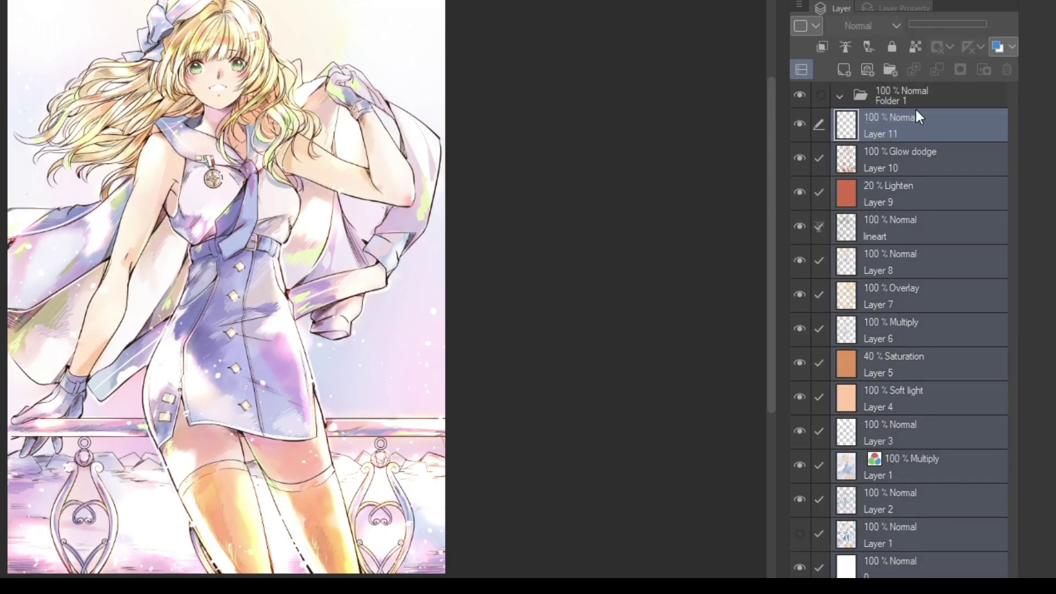
left_click_drag(918, 117, 840, 98)
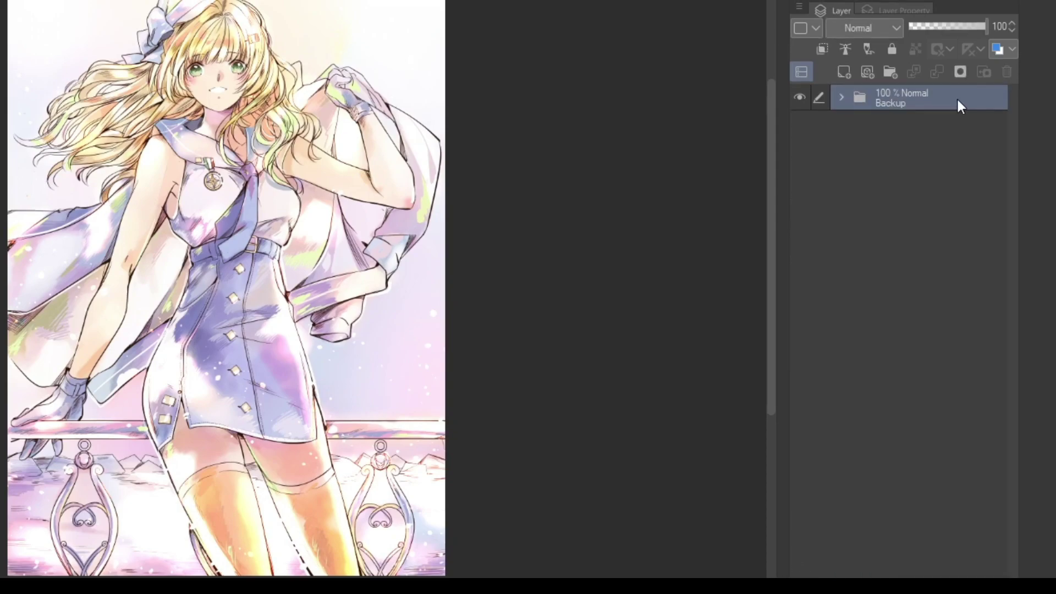
Duplicate the Backup folder and convert the copy into a single raster layer with Normal blending and Color expression.
right_click(956, 97)
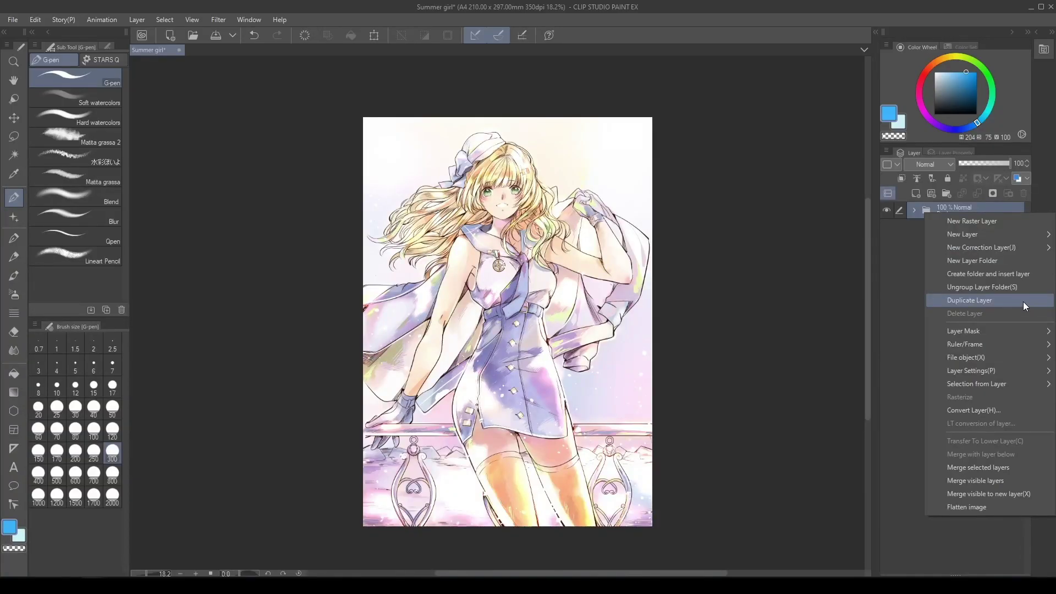
left_click(1023, 302)
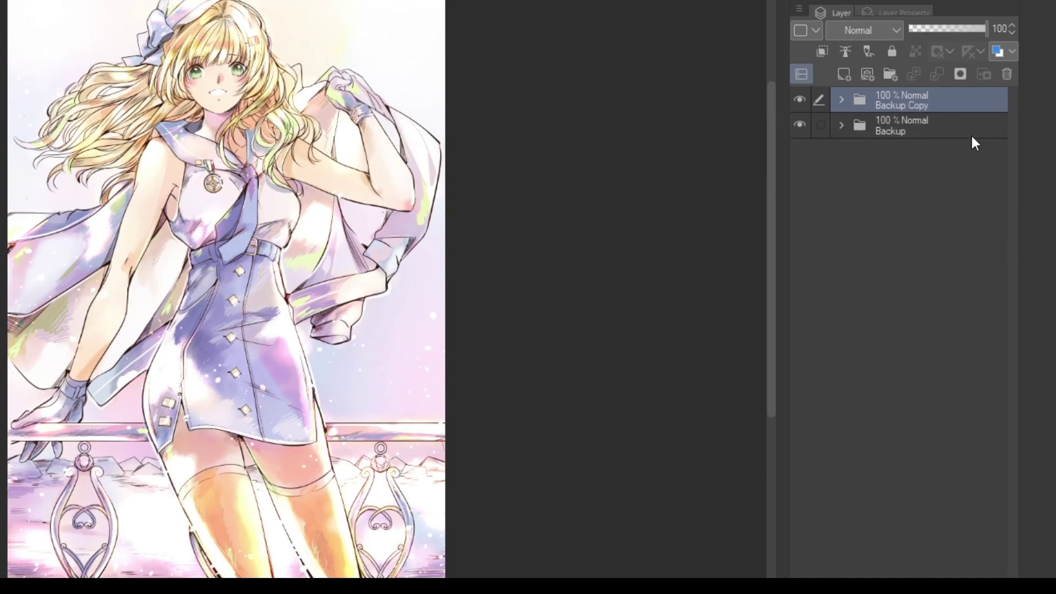
right_click(971, 101)
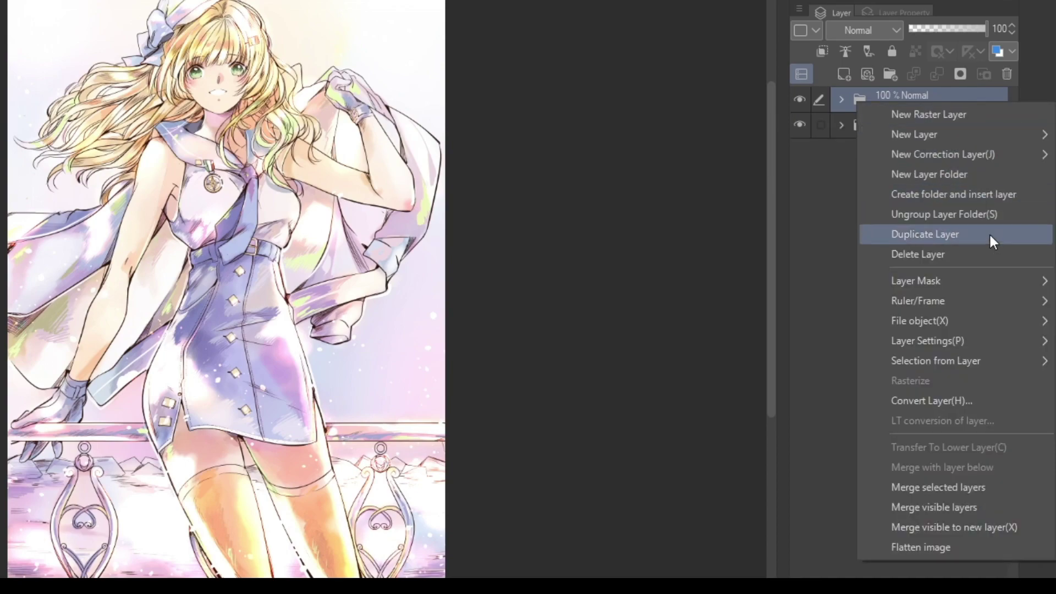
left_click(1004, 403)
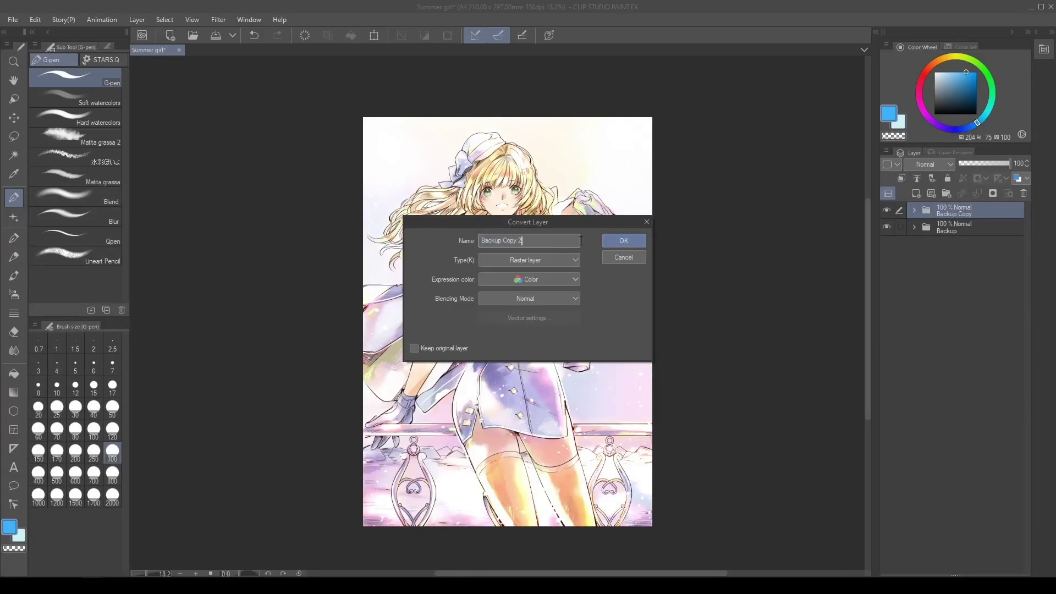
left_click(619, 237)
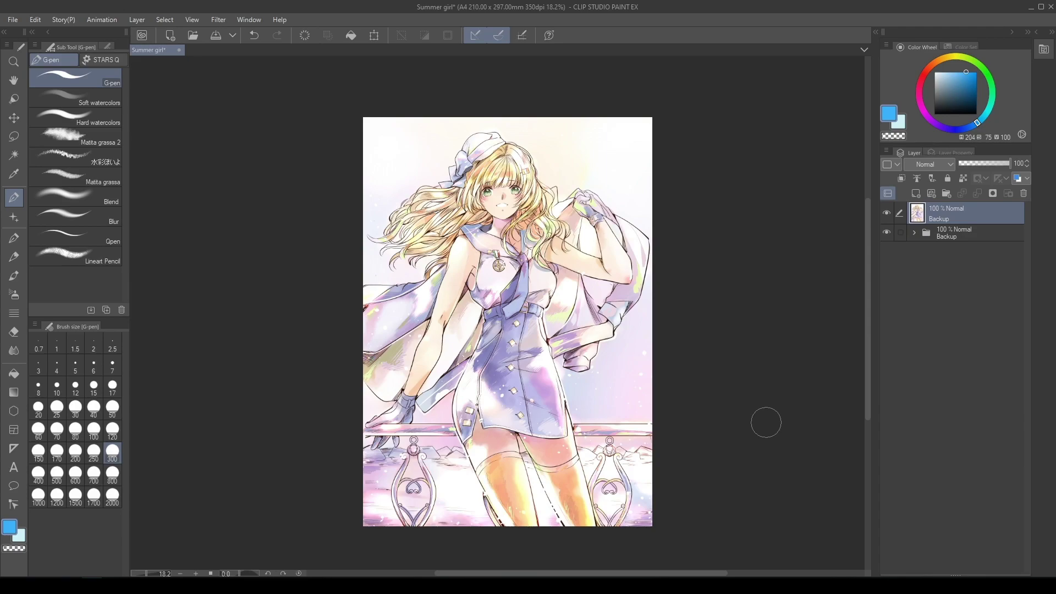
Duplicate the merged raster layer and place the copy in a new layer folder named Sunset.
right_click(996, 211)
left_click(1011, 298)
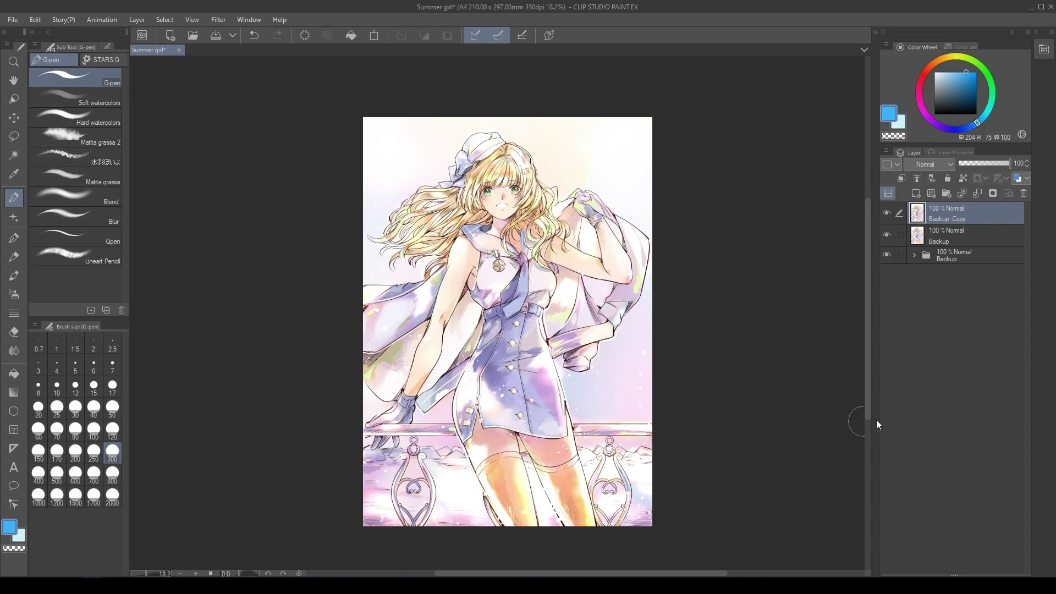
left_click(946, 194)
left_click_drag(959, 234, 962, 217)
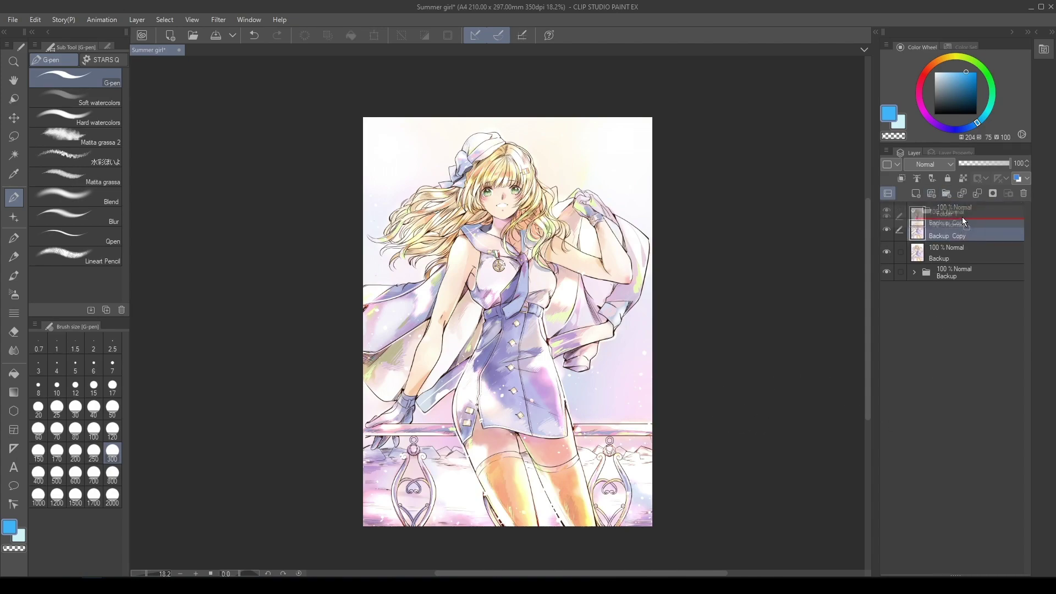
double_click(945, 212)
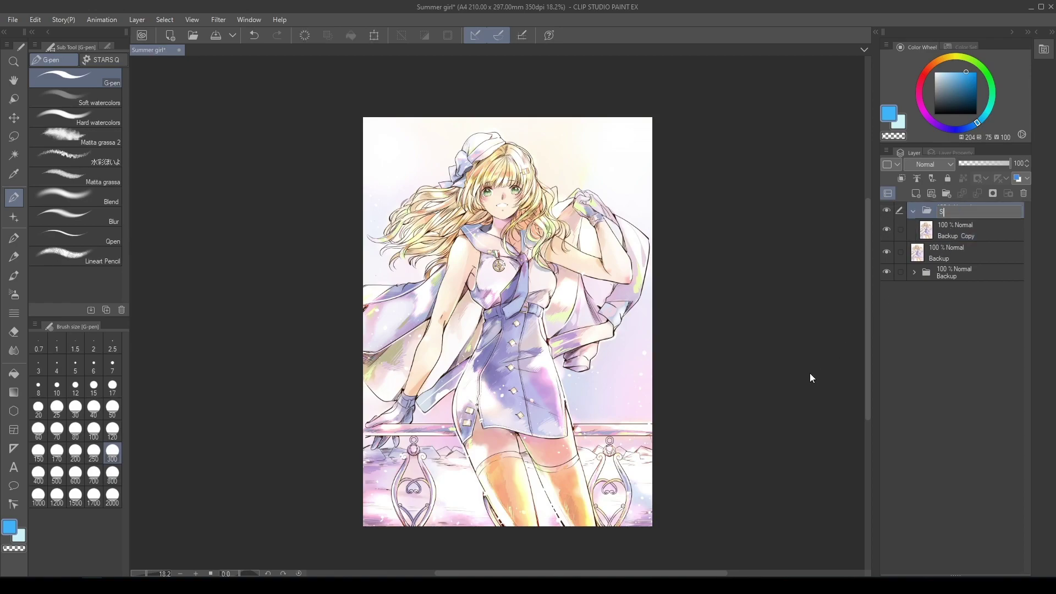
type("Sunset")
key("Return")
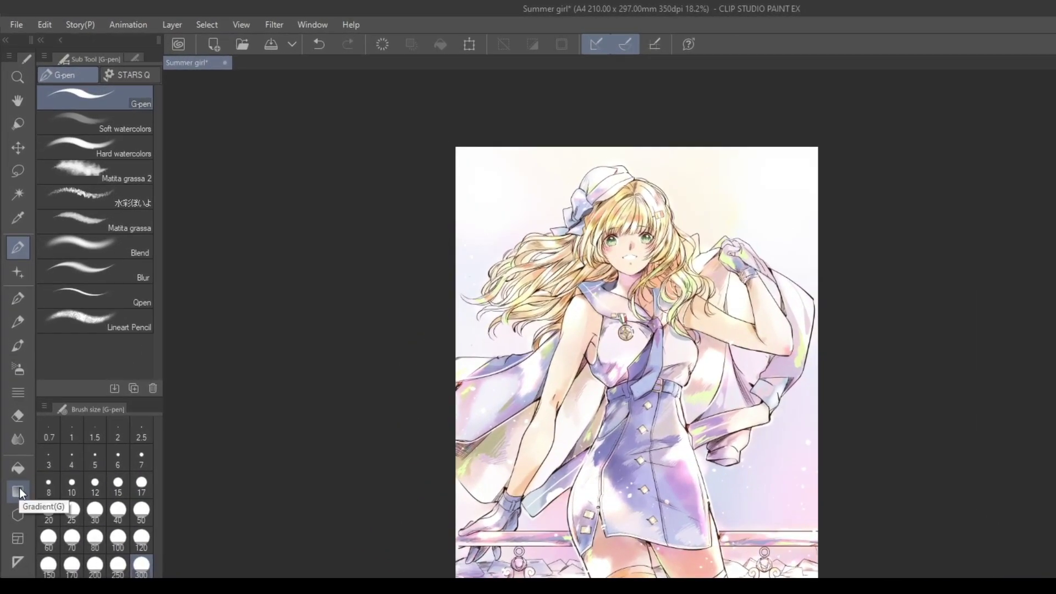
Add a raster layer above the copy in the Sunset folder and fill it with the Sunset gradient, black at the bottom to yellow at the top.
left_click(19, 491)
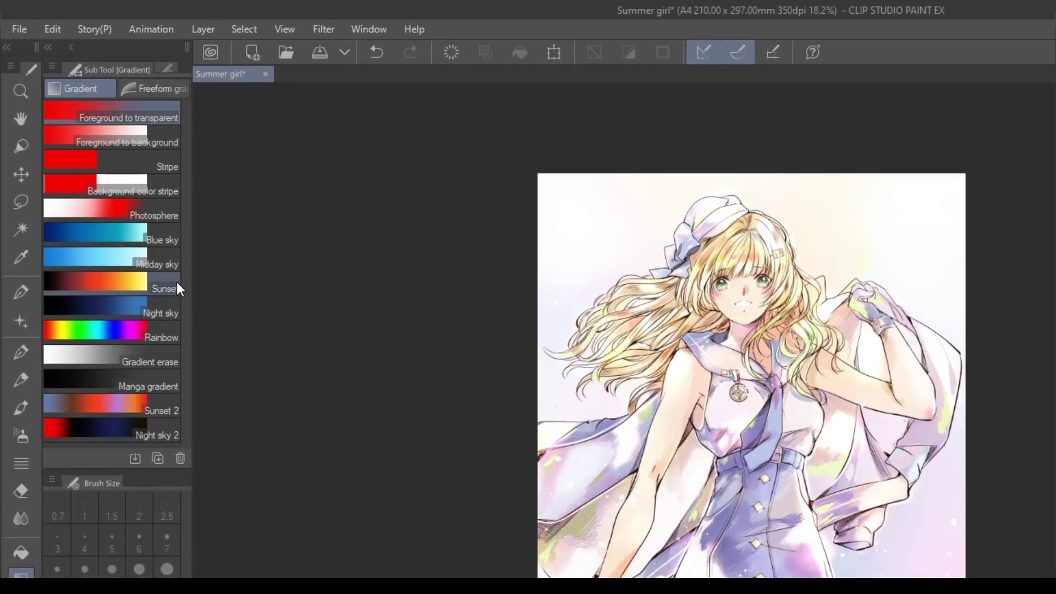
left_click(170, 288)
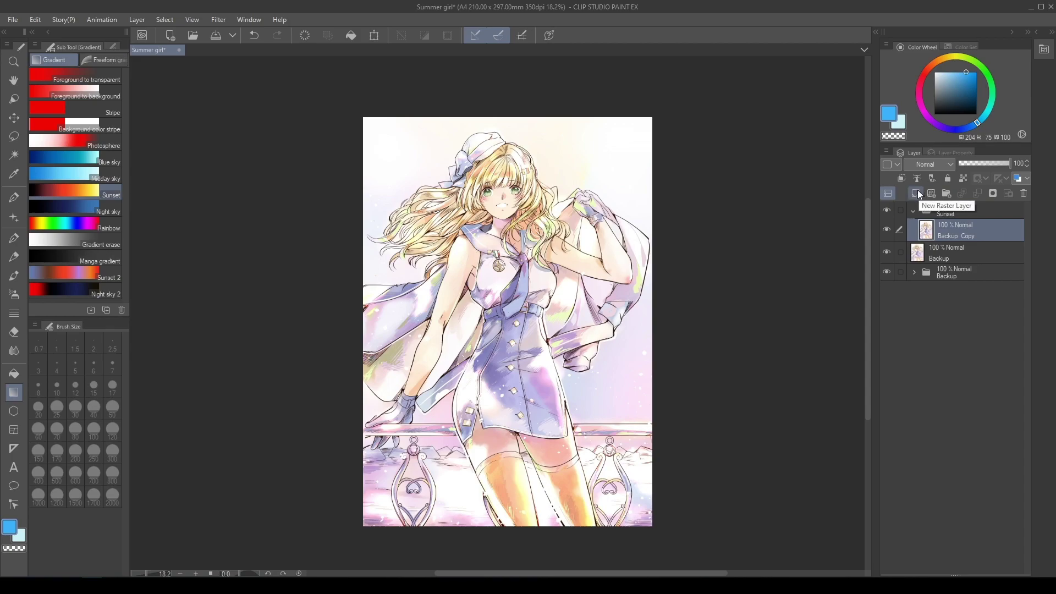
left_click(915, 194)
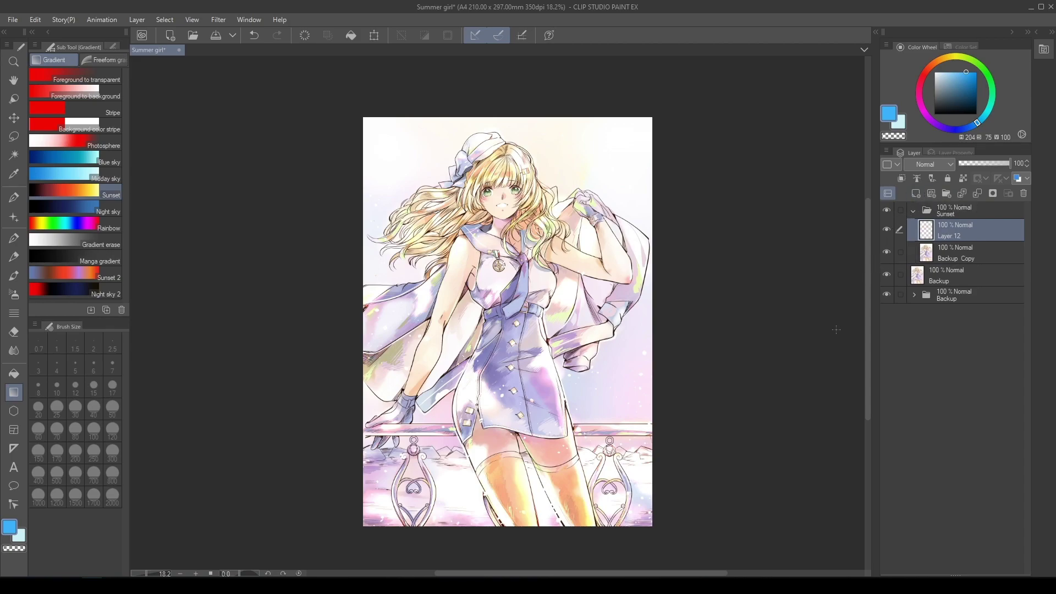
left_click_drag(524, 117, 547, 66)
key("ctrl+z")
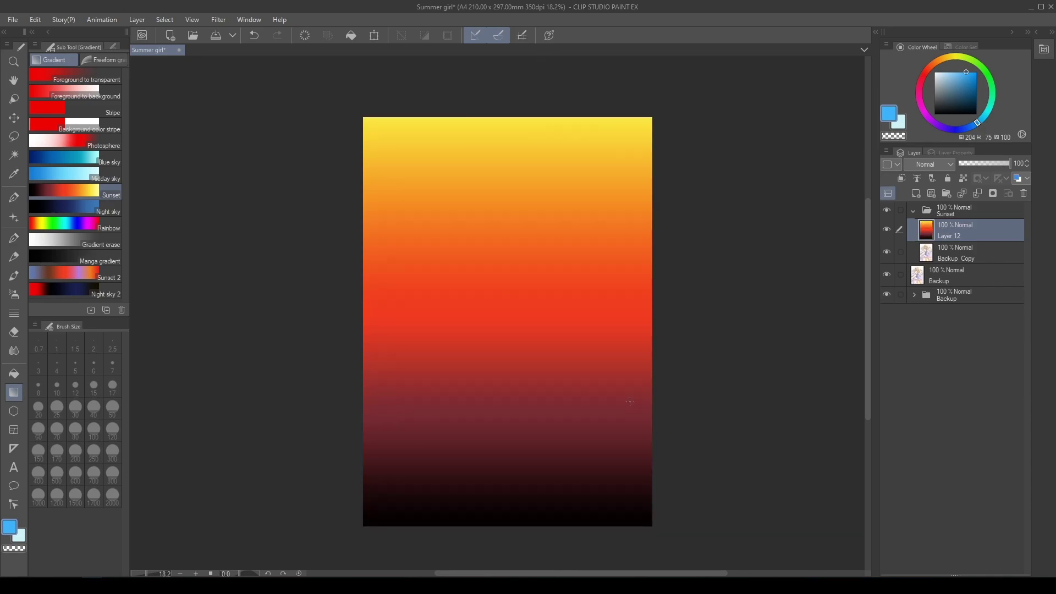
Set the sunset gradient layer to Color burn at 20% opacity.
left_click(948, 164)
left_click(947, 206)
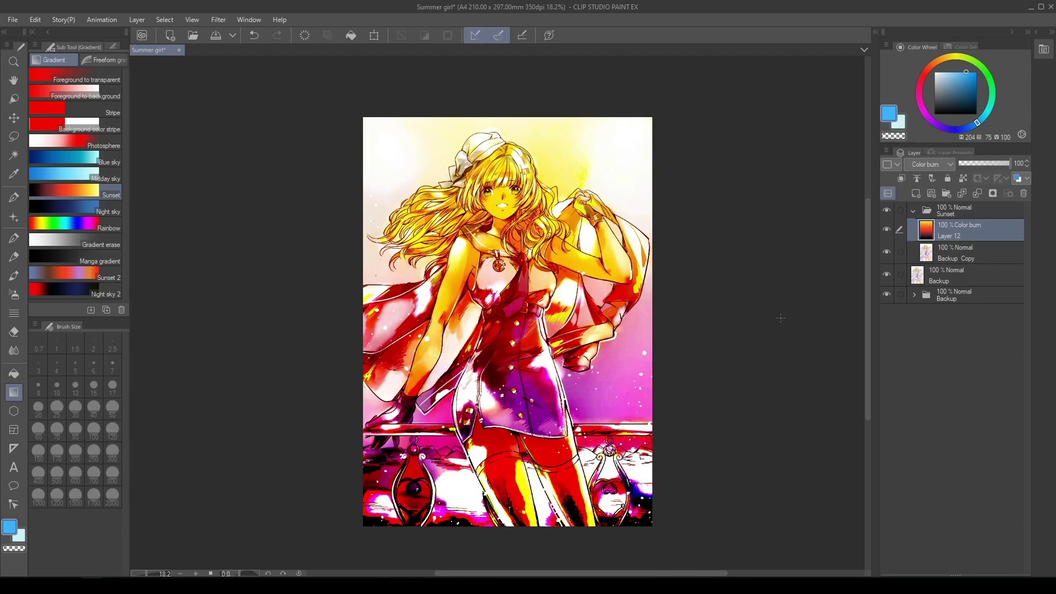
left_click(978, 163)
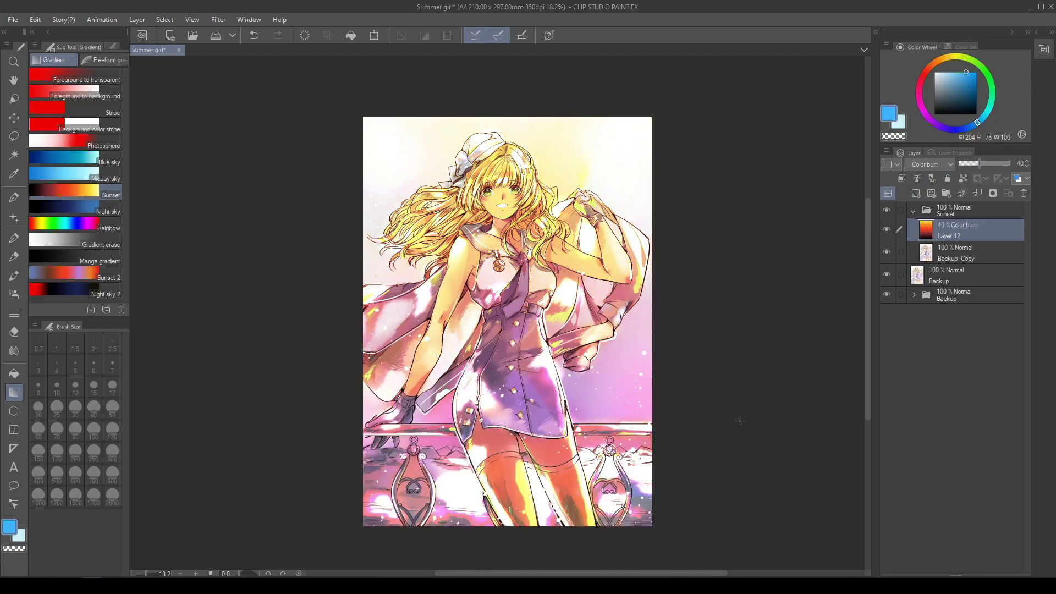
left_click(970, 165)
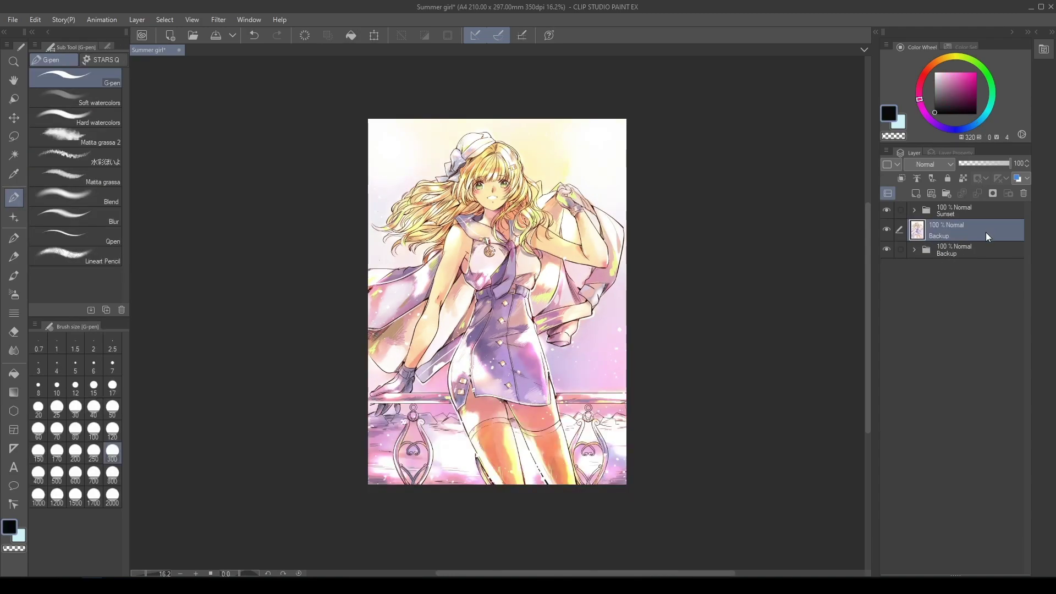
Duplicate the merged Backup raster layer and move the copy into a new layer folder above the Sunset folder.
right_click(985, 232)
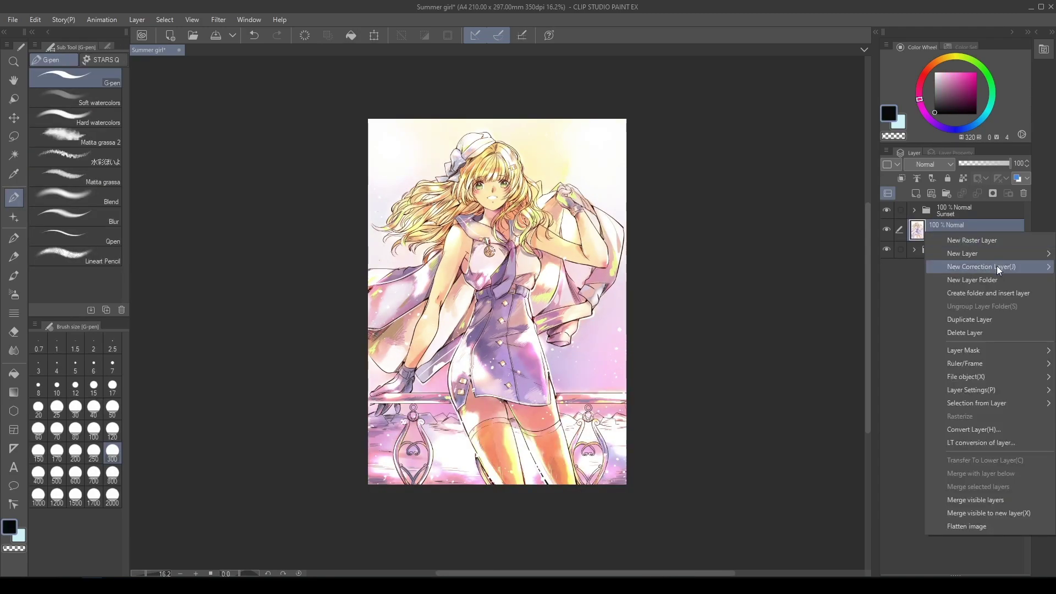
left_click(1001, 320)
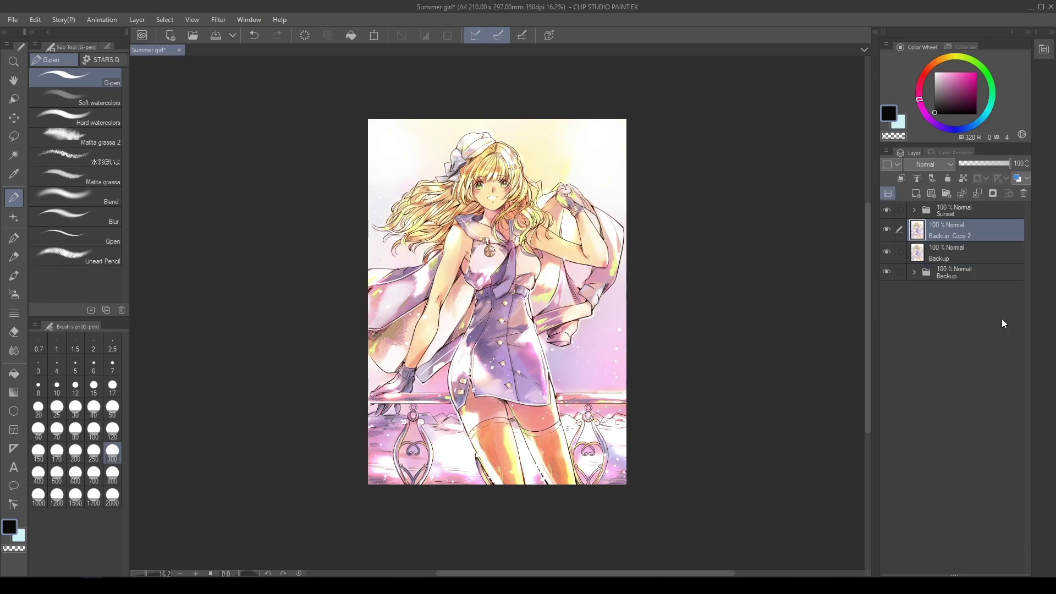
left_click(975, 209)
left_click(946, 193)
left_click_drag(969, 245, 966, 217)
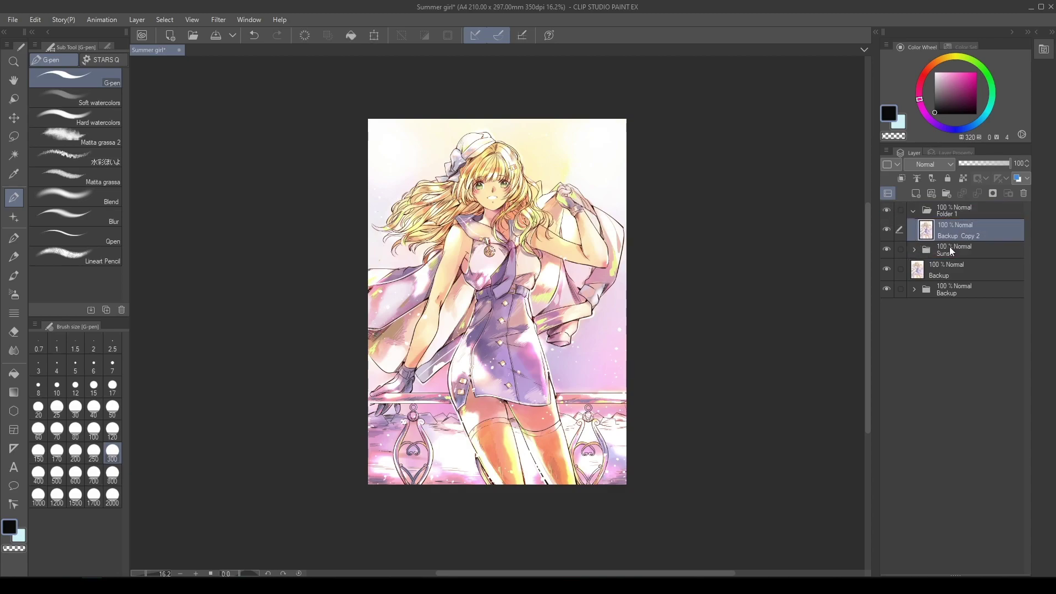
Add an Overlay raster layer above the second copy and fill it with muted blue (hue 212, saturation 55, value 49).
left_click(916, 193)
left_click(940, 166)
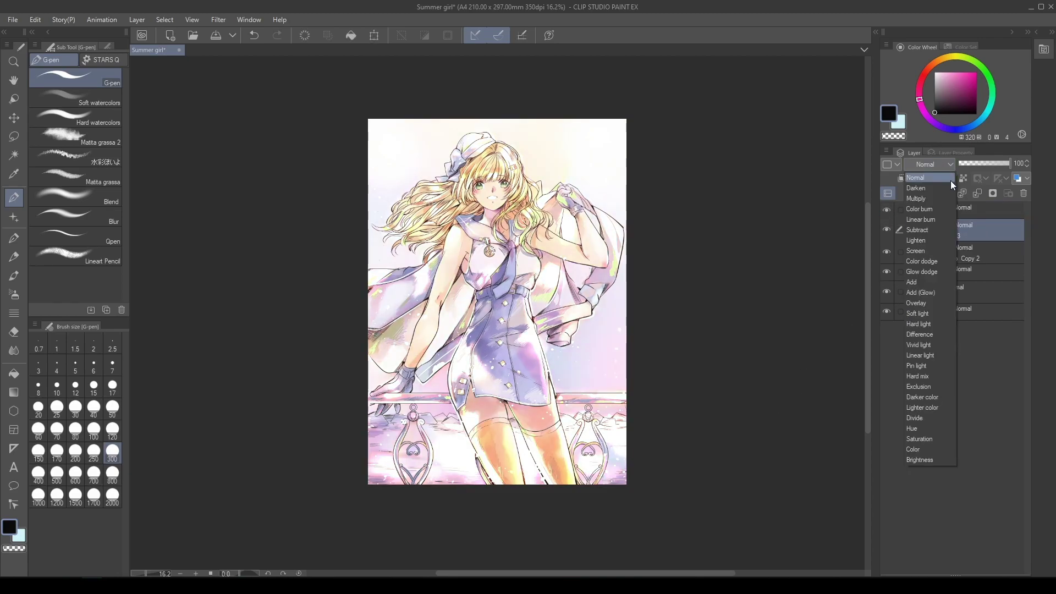
left_click(946, 303)
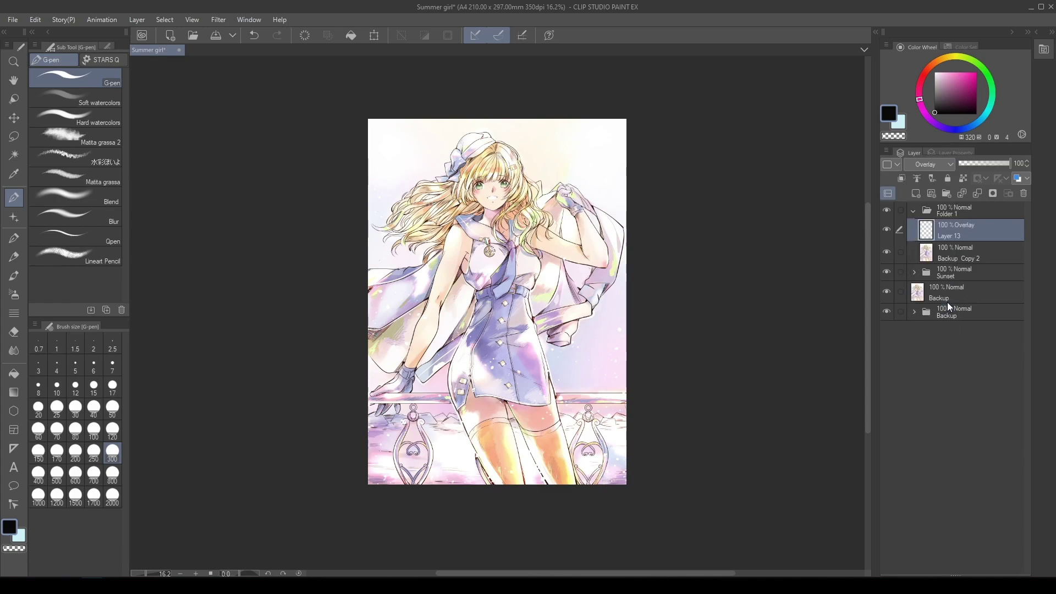
left_click(21, 371)
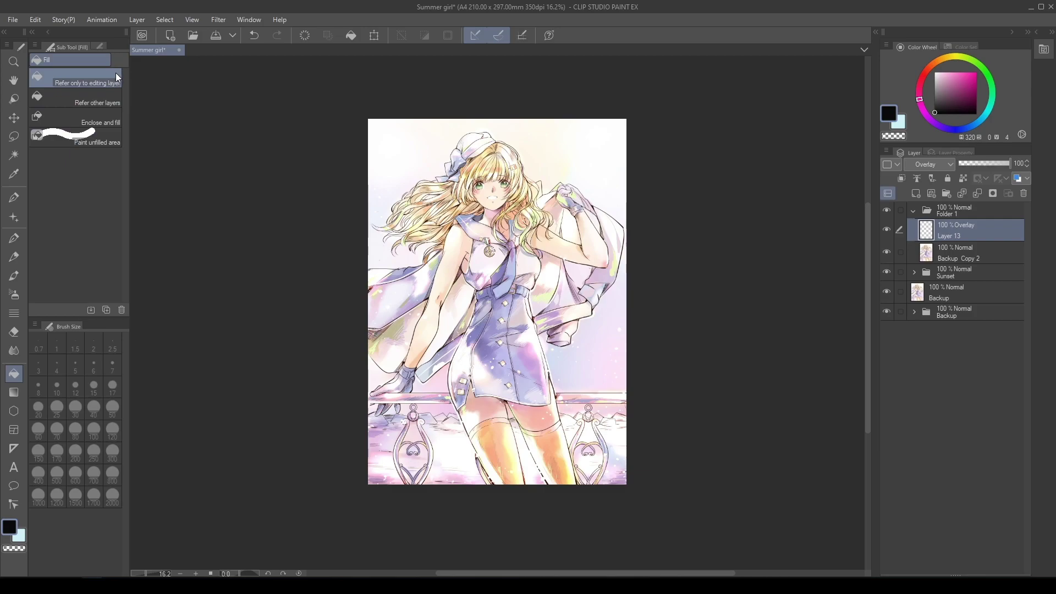
left_click(960, 100)
left_click_drag(962, 94, 958, 97)
left_click(590, 158)
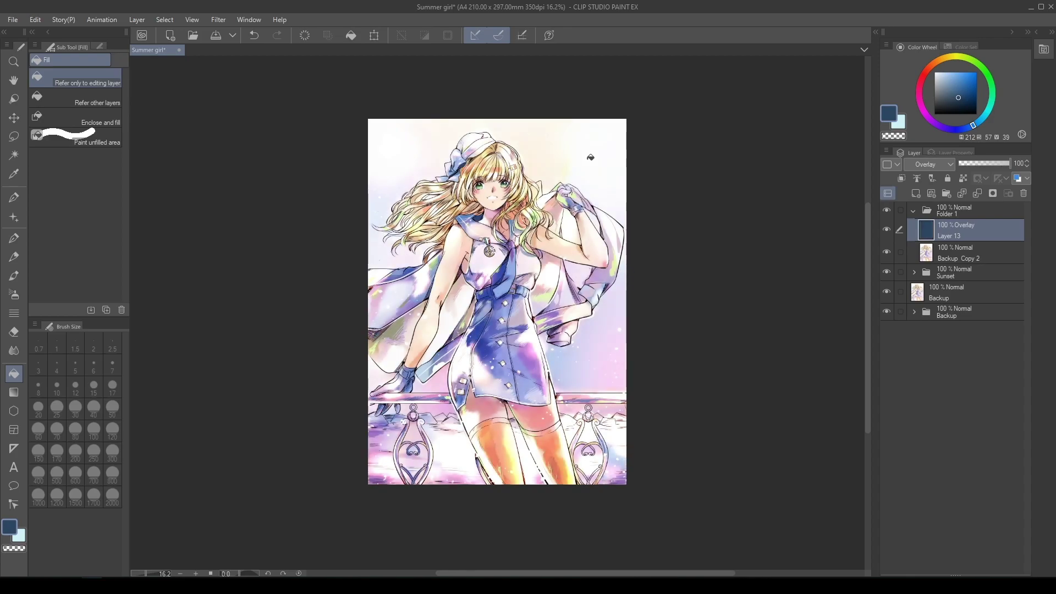
left_click(958, 96)
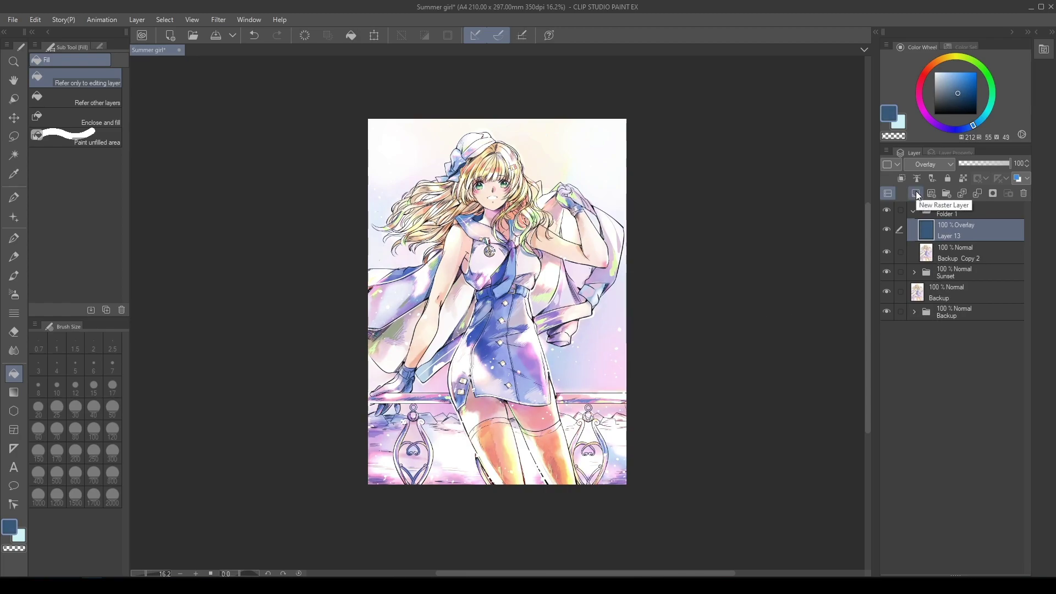
Add another Overlay layer filled with very dark blue (hue 212, saturation 50, value 15) and set it to 50% opacity.
left_click(916, 192)
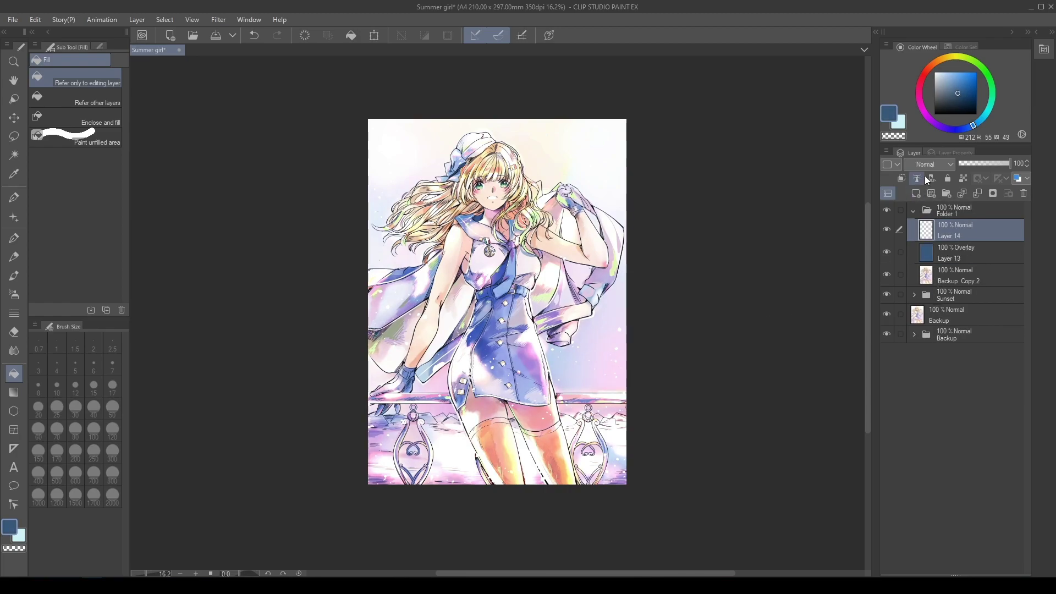
left_click(932, 165)
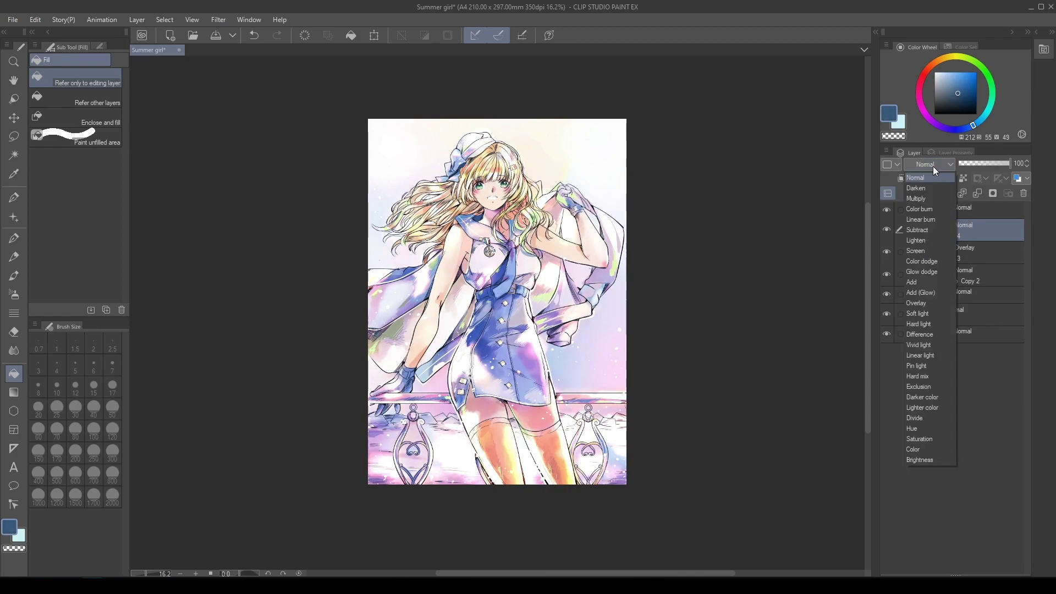
left_click(944, 304)
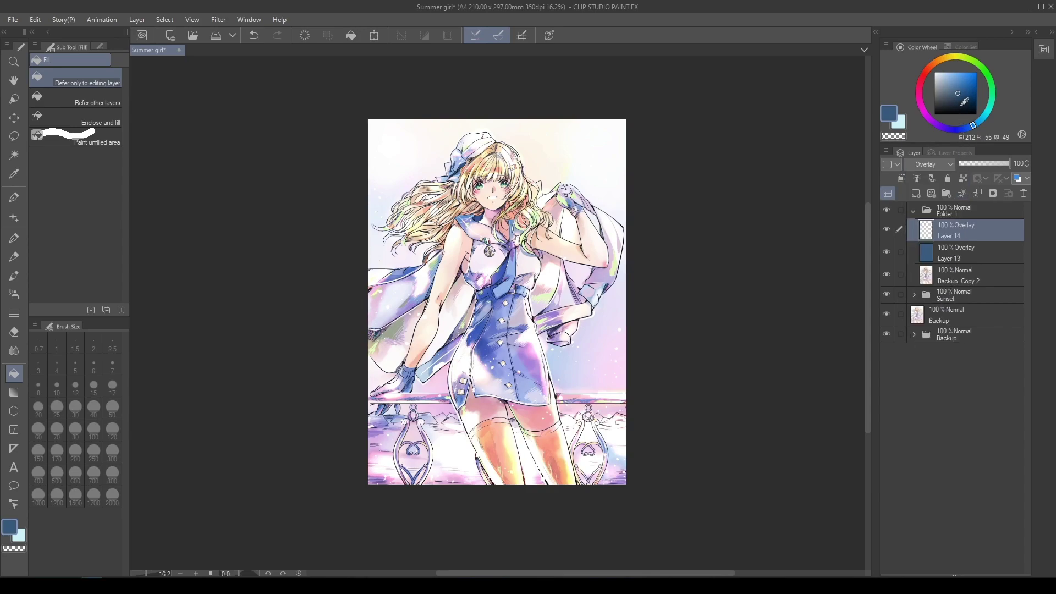
left_click_drag(965, 97, 958, 111)
left_click(602, 176)
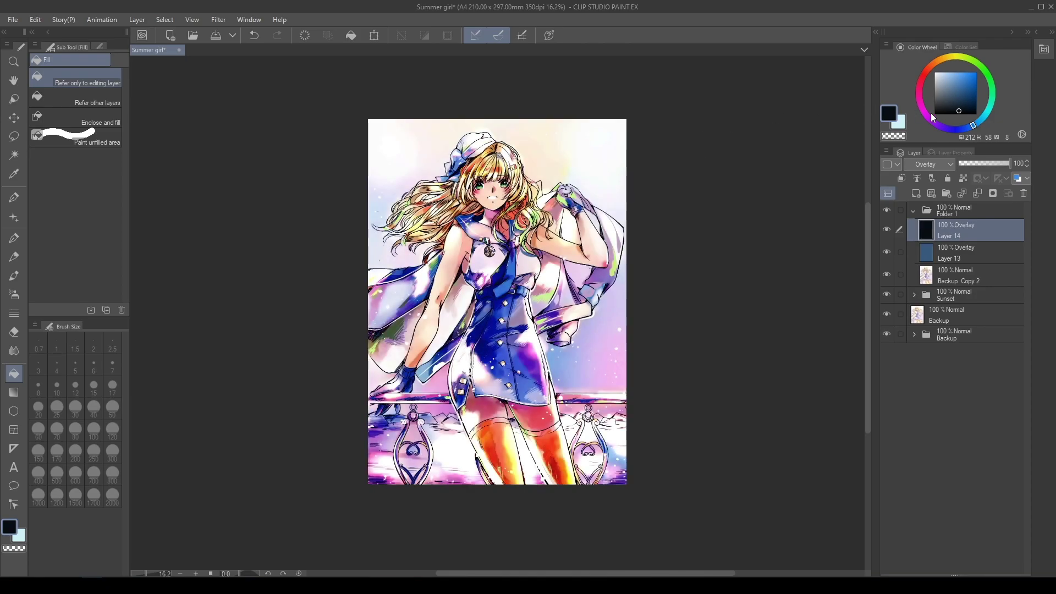
left_click(959, 108)
left_click(620, 199)
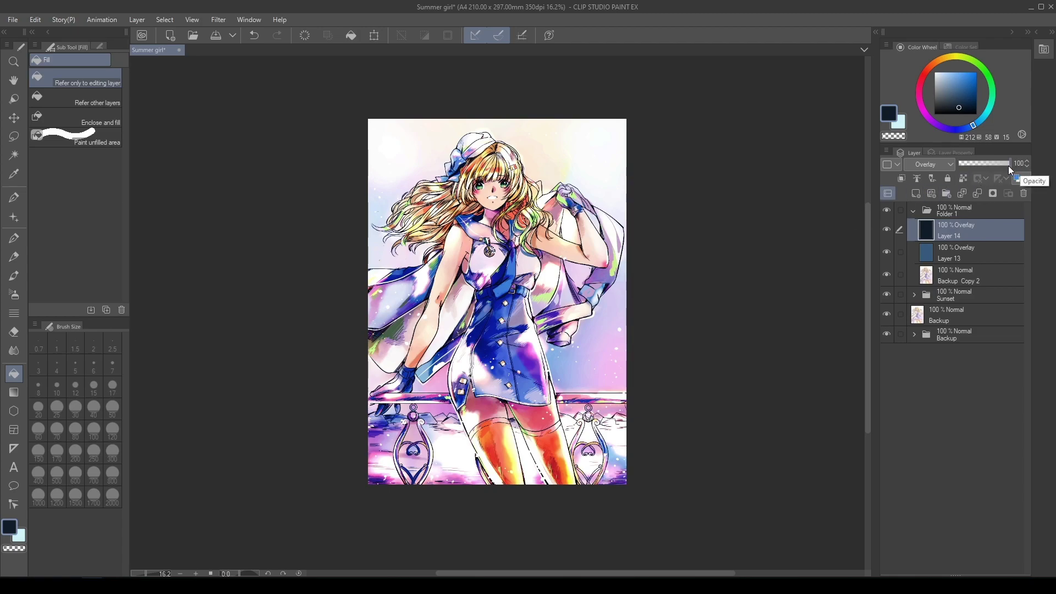
left_click_drag(1008, 166, 985, 166)
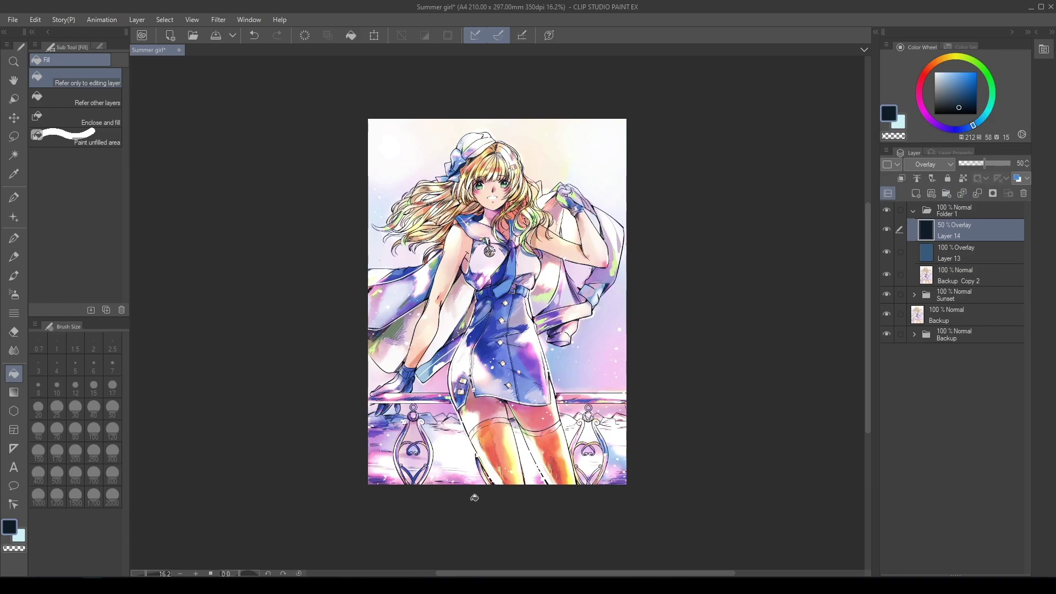
Apply a pale yellow (hue 49, saturation 25, value 100) Foreground to transparent gradient from the top down on the dark blue Overlay layer.
left_click(15, 393)
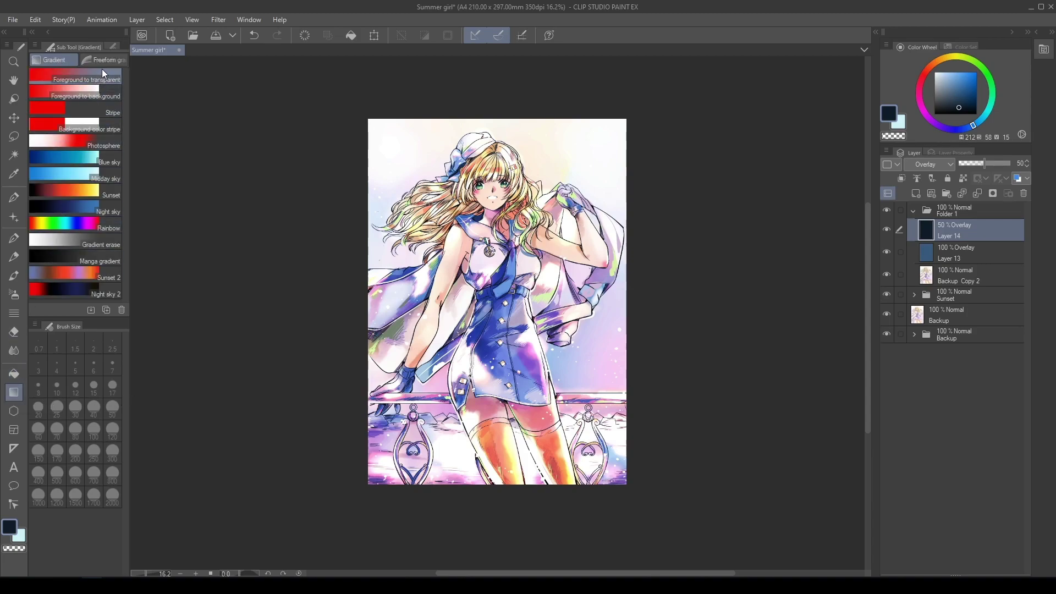
left_click(947, 58)
left_click(944, 72)
left_click_drag(489, 65, 505, 432)
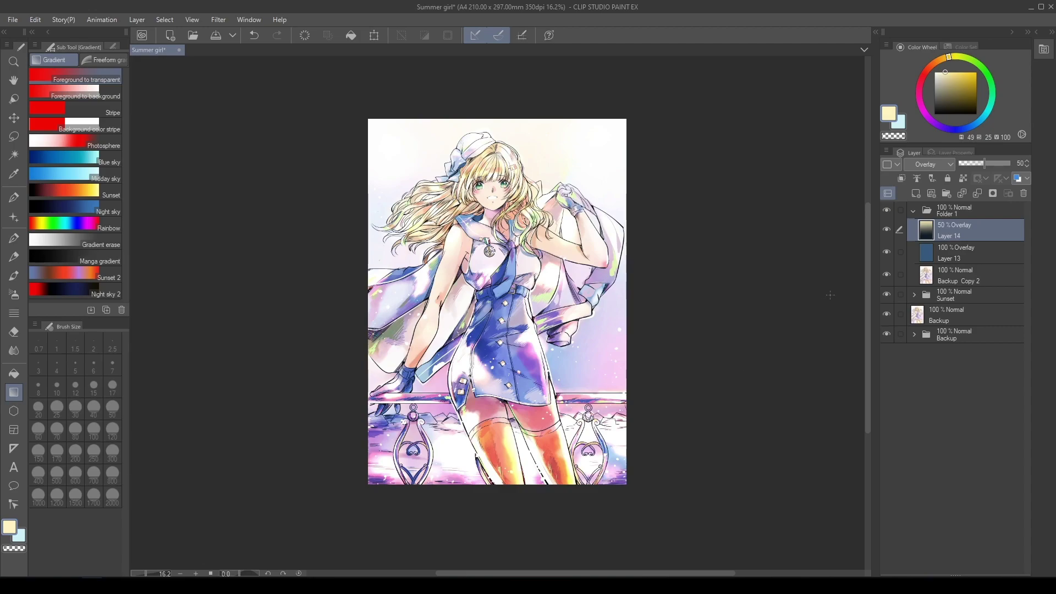
Add a new raster layer above the 50% Overlay gradient layer and set its blending mode to Darken.
left_click(916, 193)
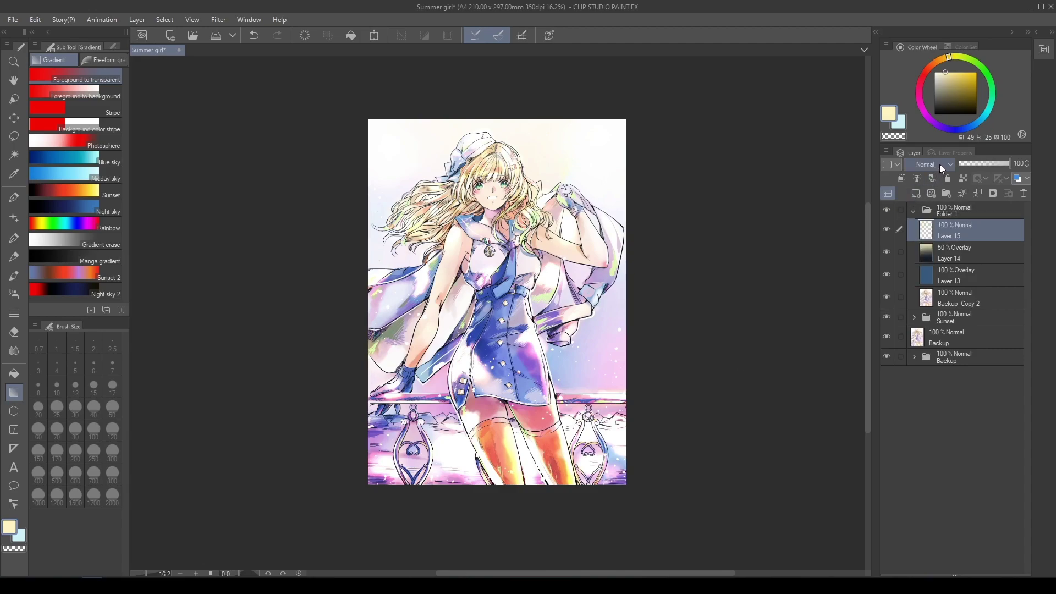
left_click(941, 164)
left_click(949, 186)
Paint soft violet clouds on both sides of the upper background with Running color edge watercolor and Wet bleed blender, sampling pale violet (hue 264, saturation 11, value 96).
left_click(14, 275)
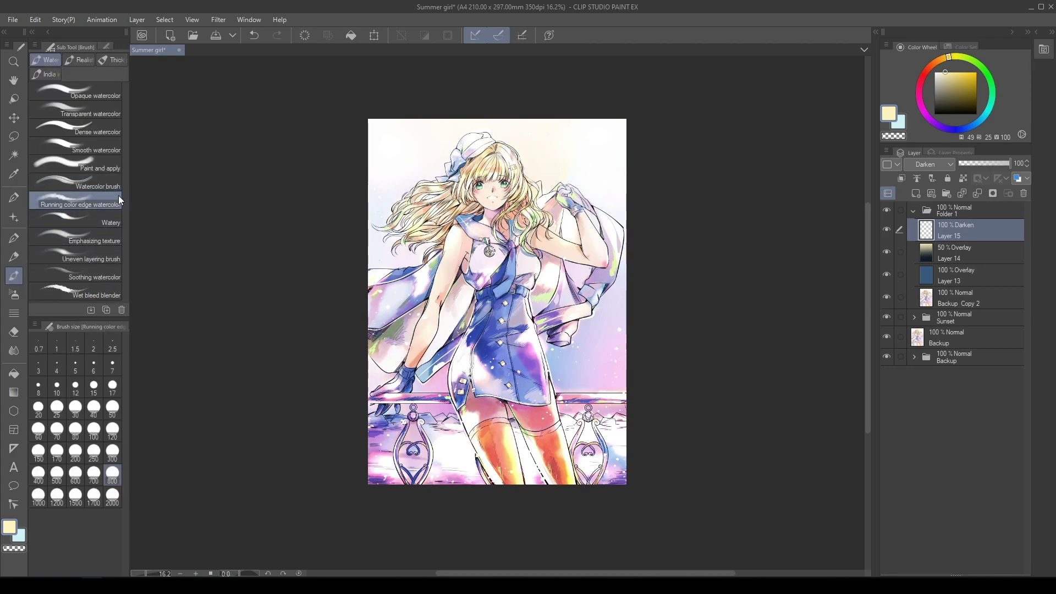
left_click(971, 121)
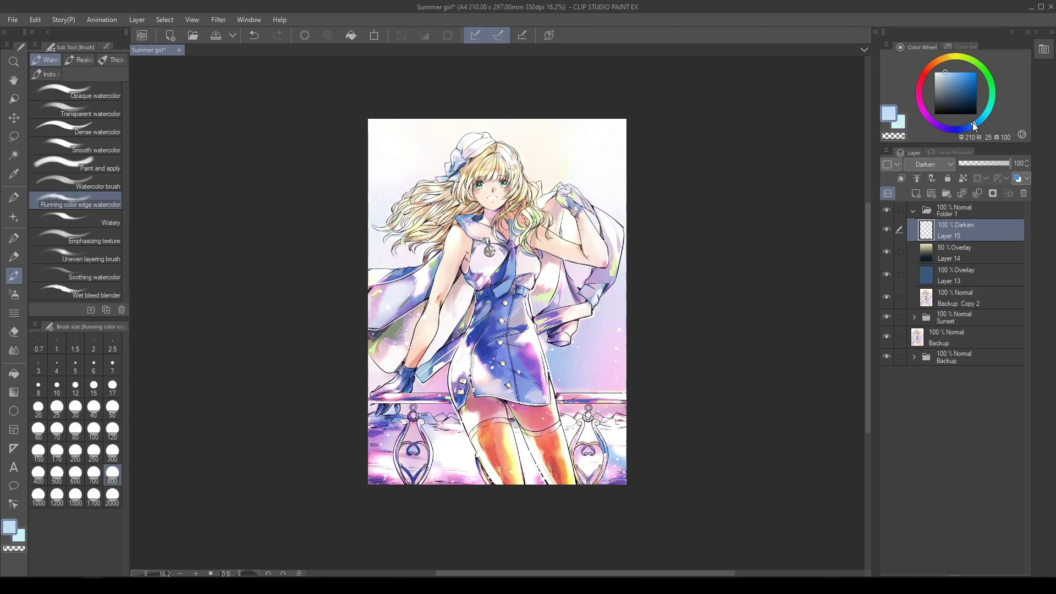
right_click(614, 310)
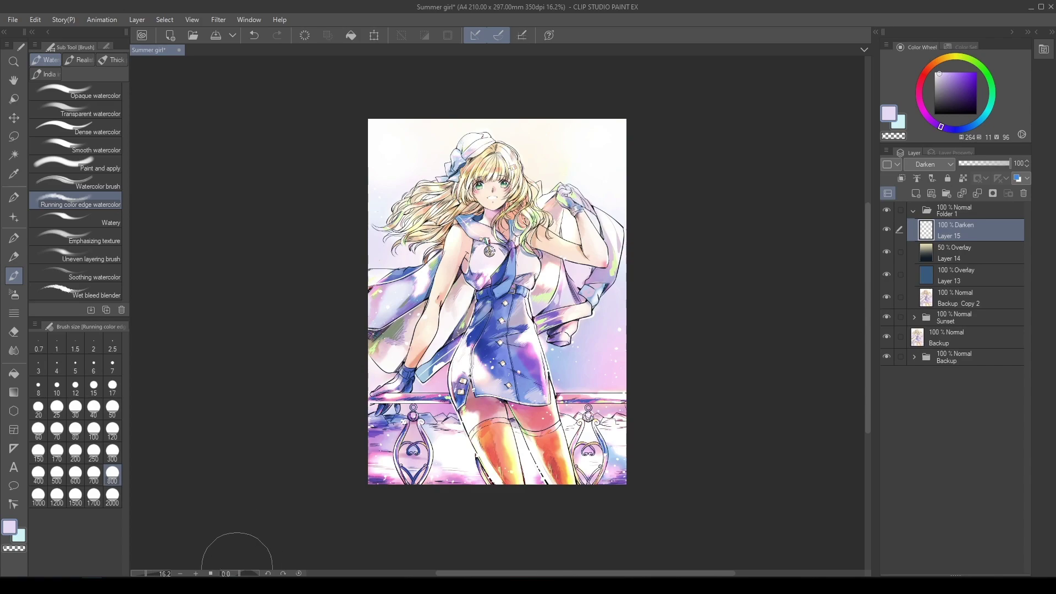
left_click_drag(238, 573, 233, 573)
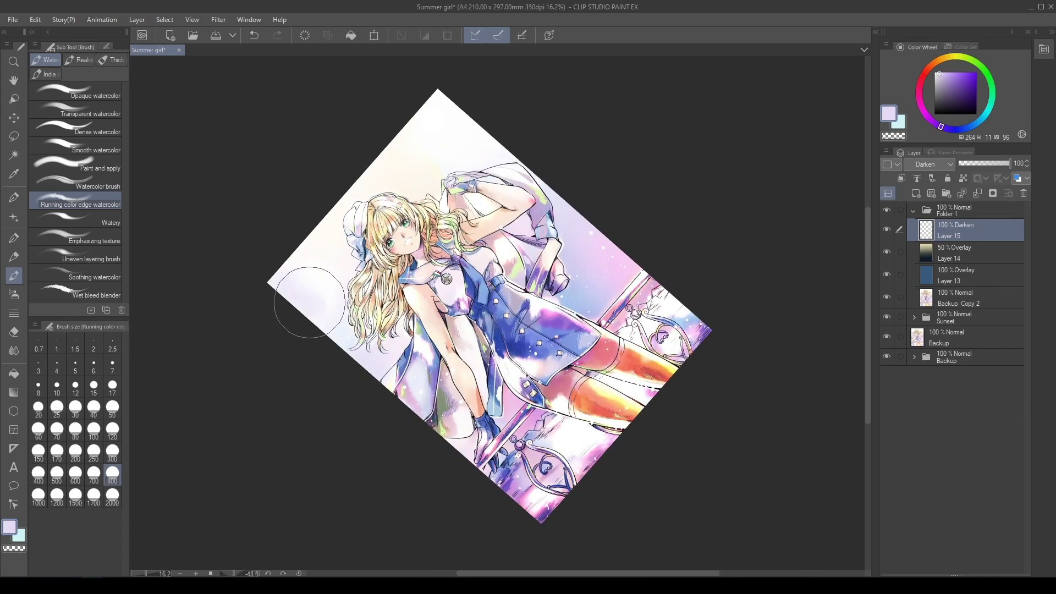
left_click_drag(310, 306, 337, 323)
left_click(299, 573)
mouse_move(609, 160)
left_mouse_down()
mouse_move(615, 303)
mouse_move(622, 206)
left_mouse_up()
left_click(615, 306, "alt")
left_click(112, 453)
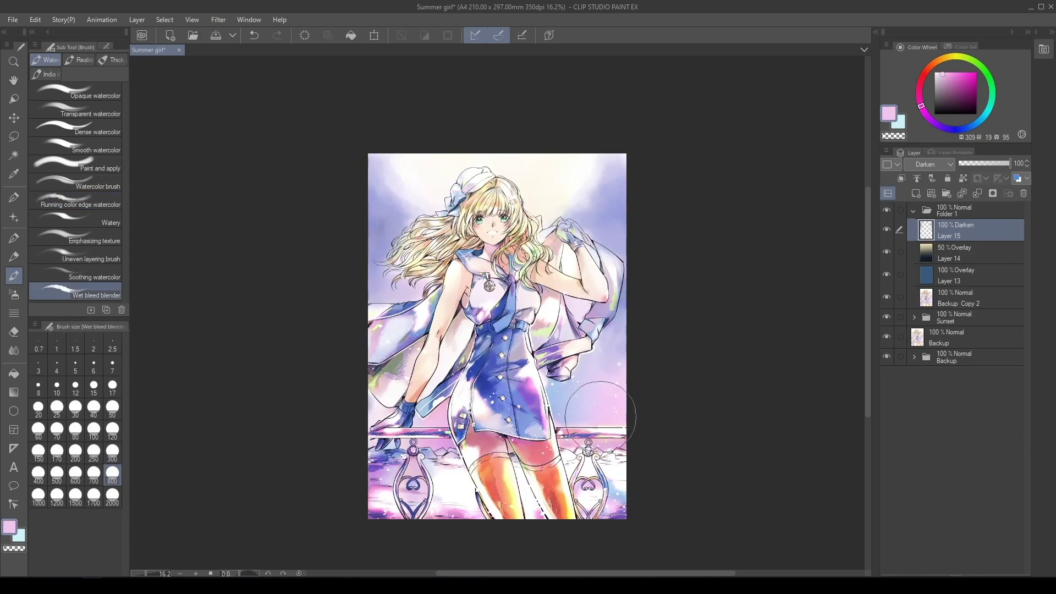
Add a Normal raster layer above the Darken layer and ready the Droplet airbrush at size 800 in white (saturation 0, value 100).
left_click(920, 194)
left_click(14, 294)
left_click(112, 221)
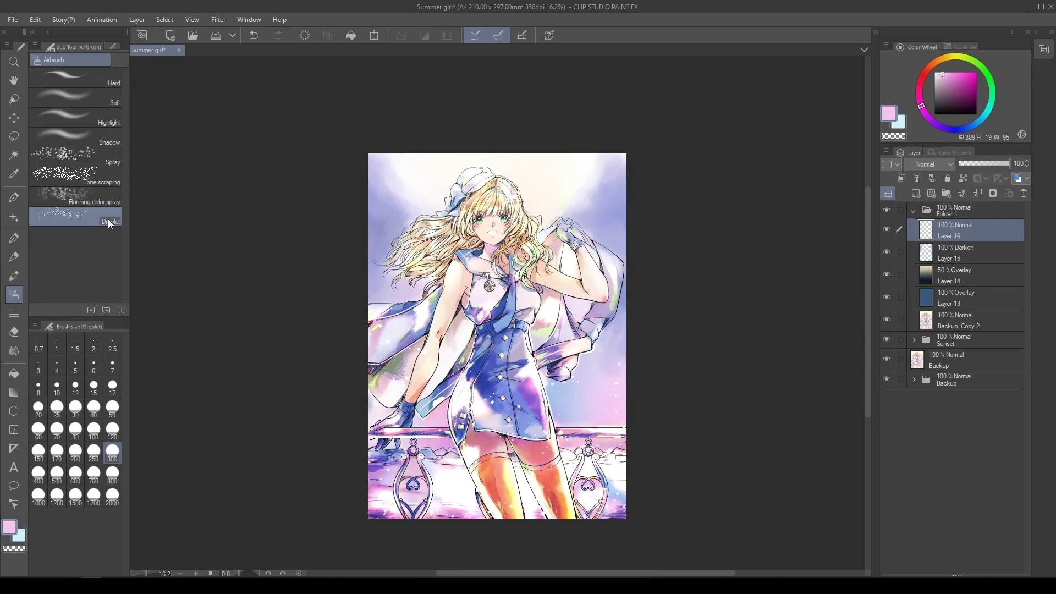
left_click(112, 475)
left_click_drag(956, 90, 810, 23)
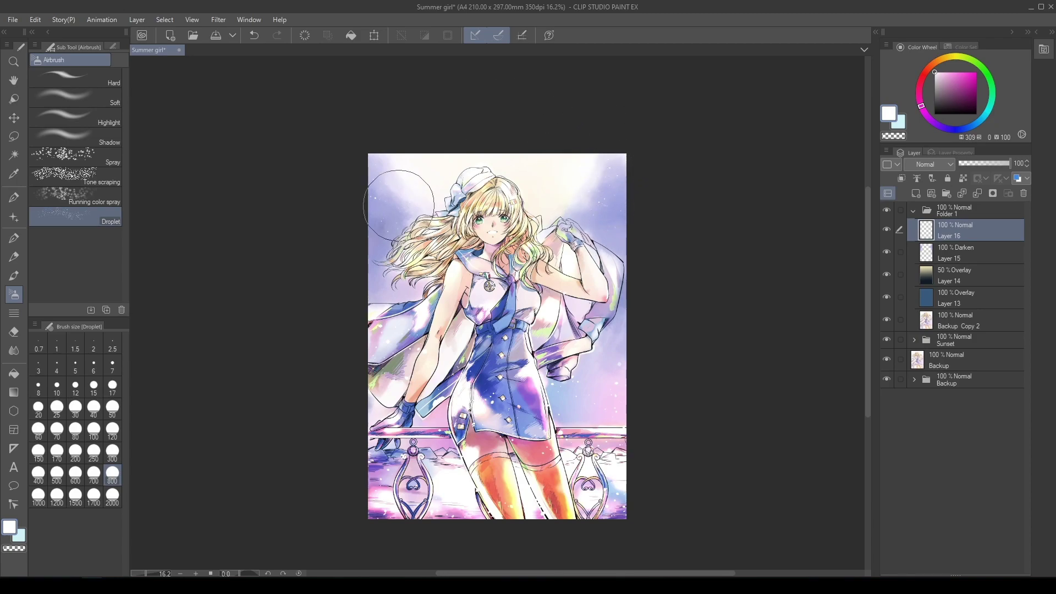